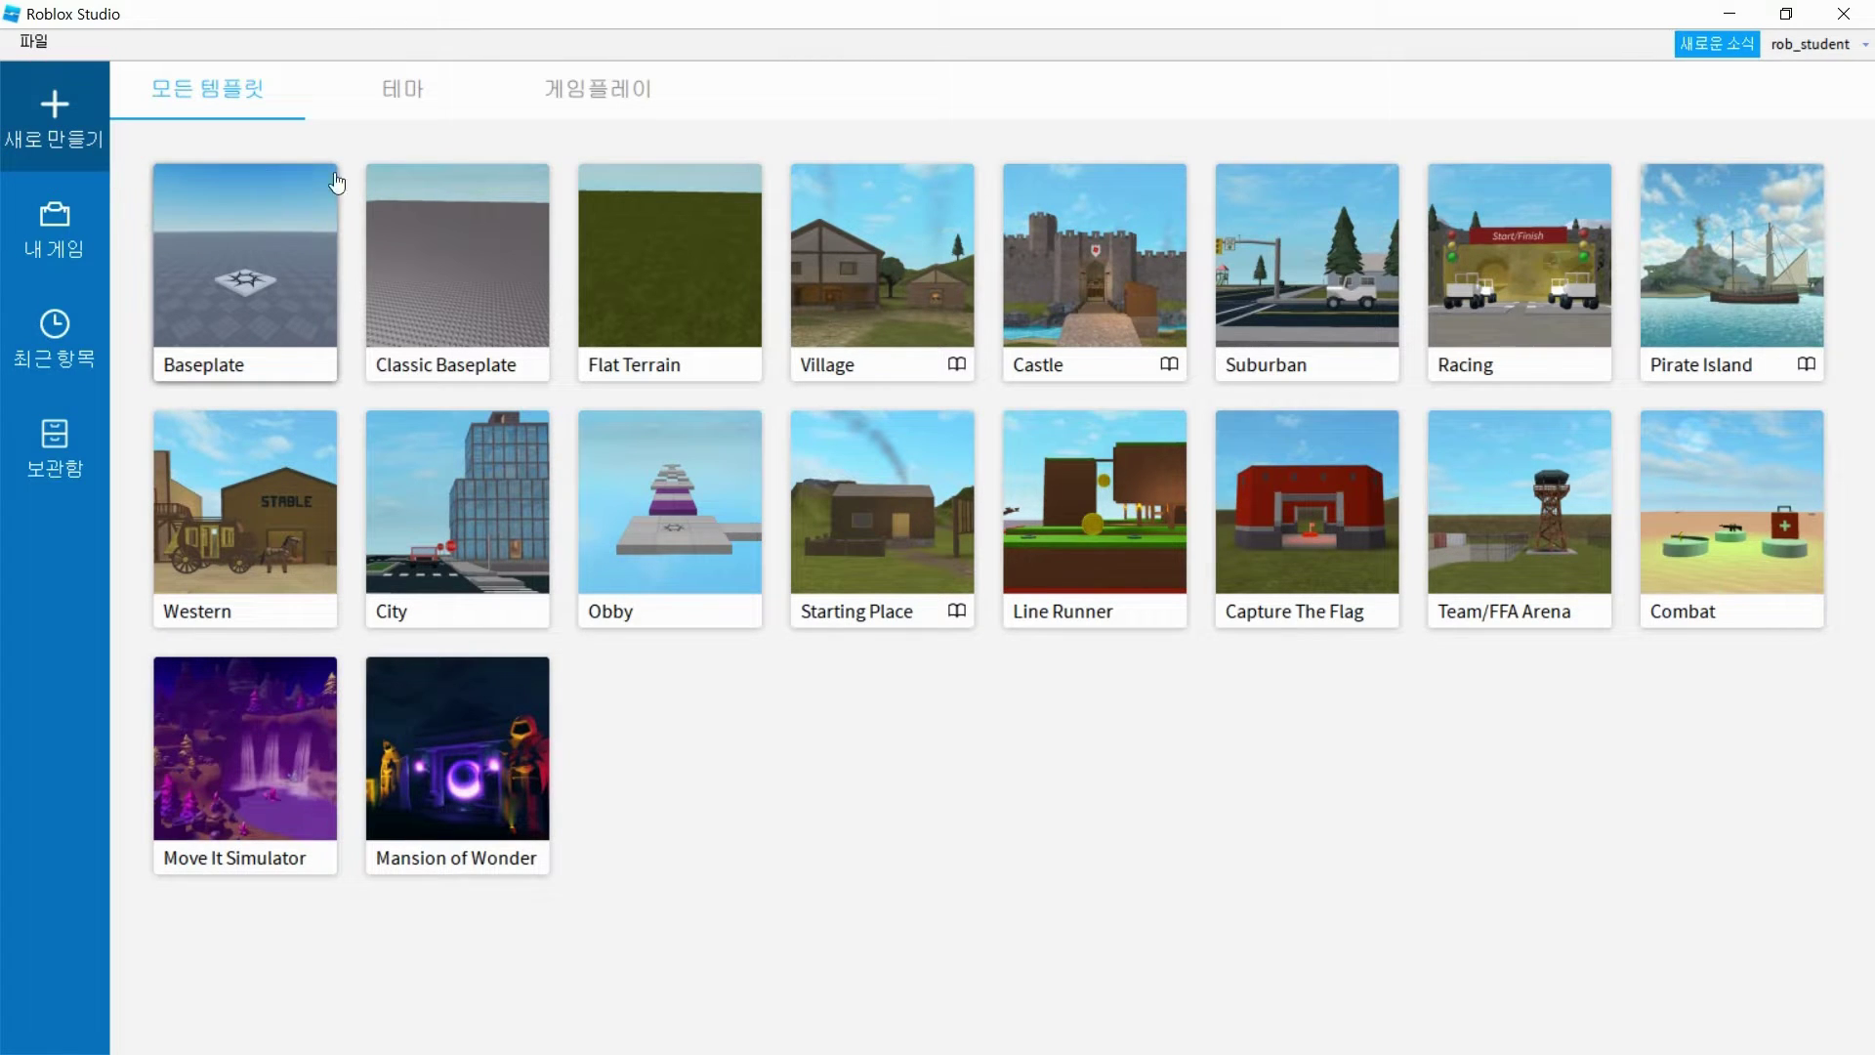
Create a new place from the Baseplate template
click(298, 309)
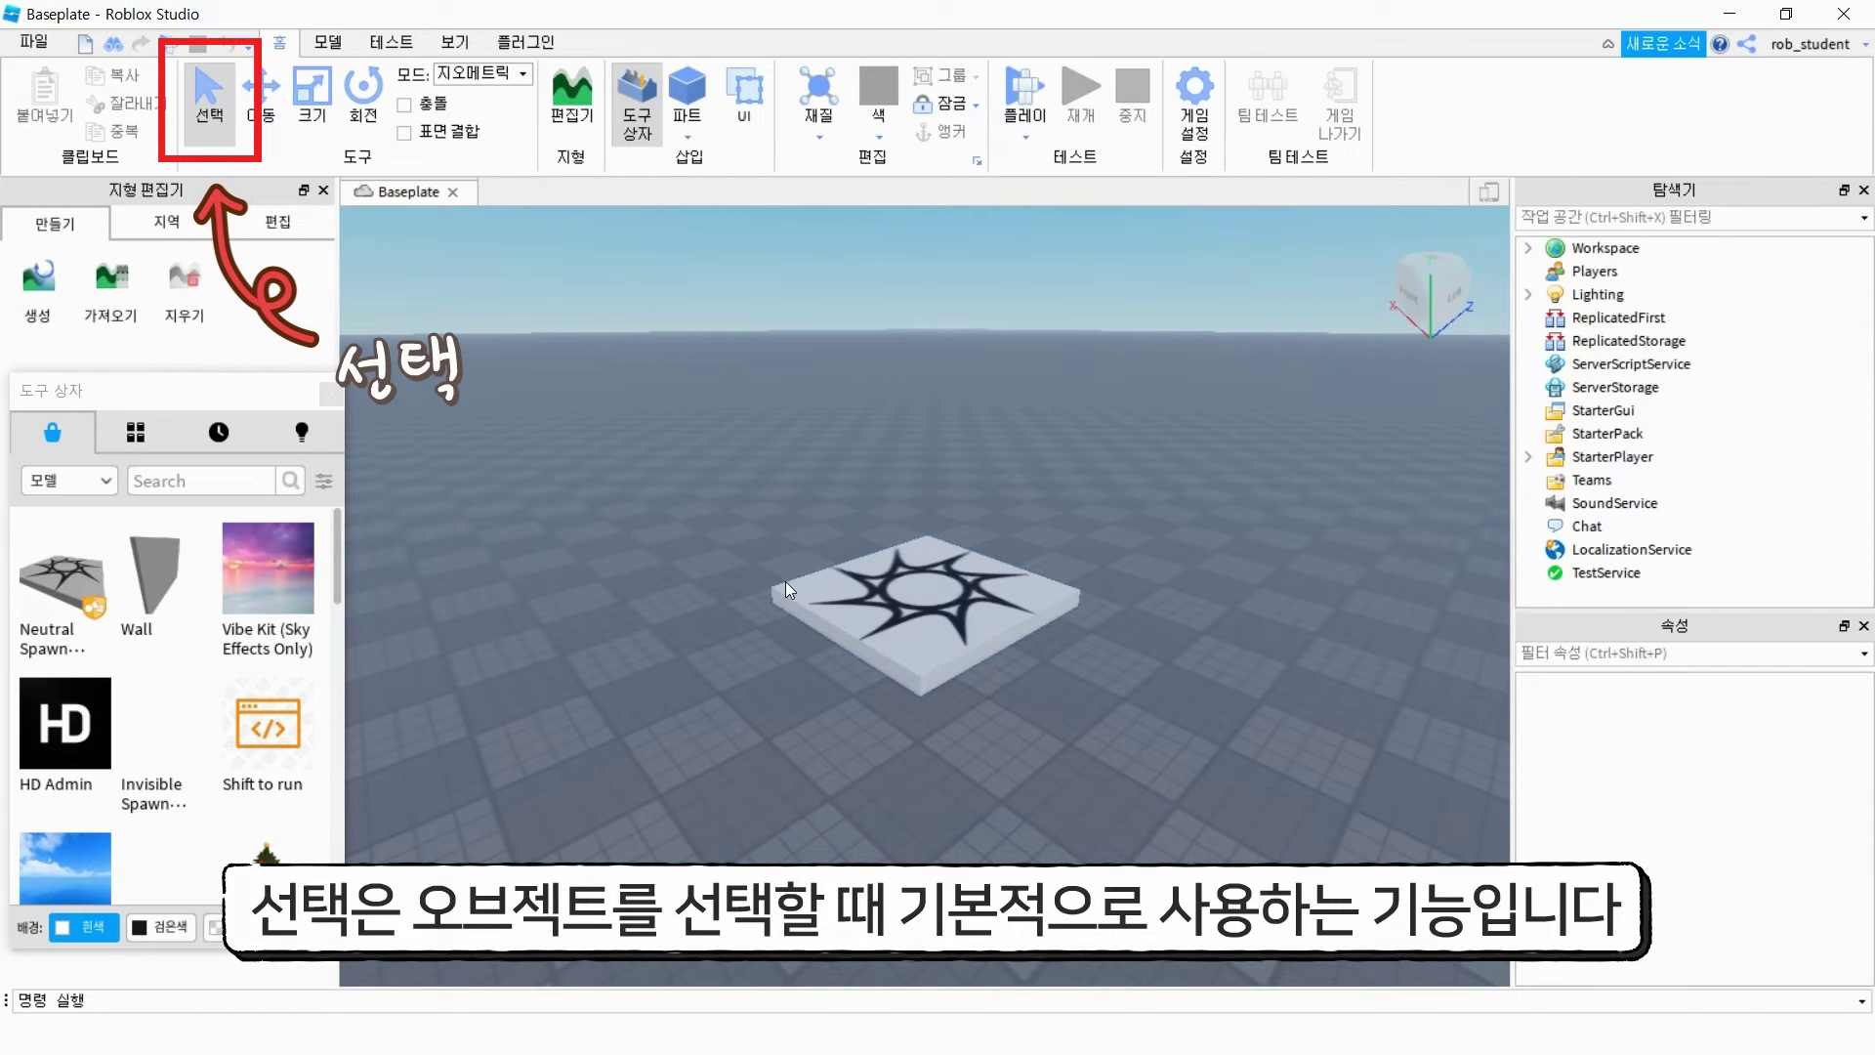
Try repositioning the spawn location, first freely with the Select tool, then with the Move tool
click(785, 582)
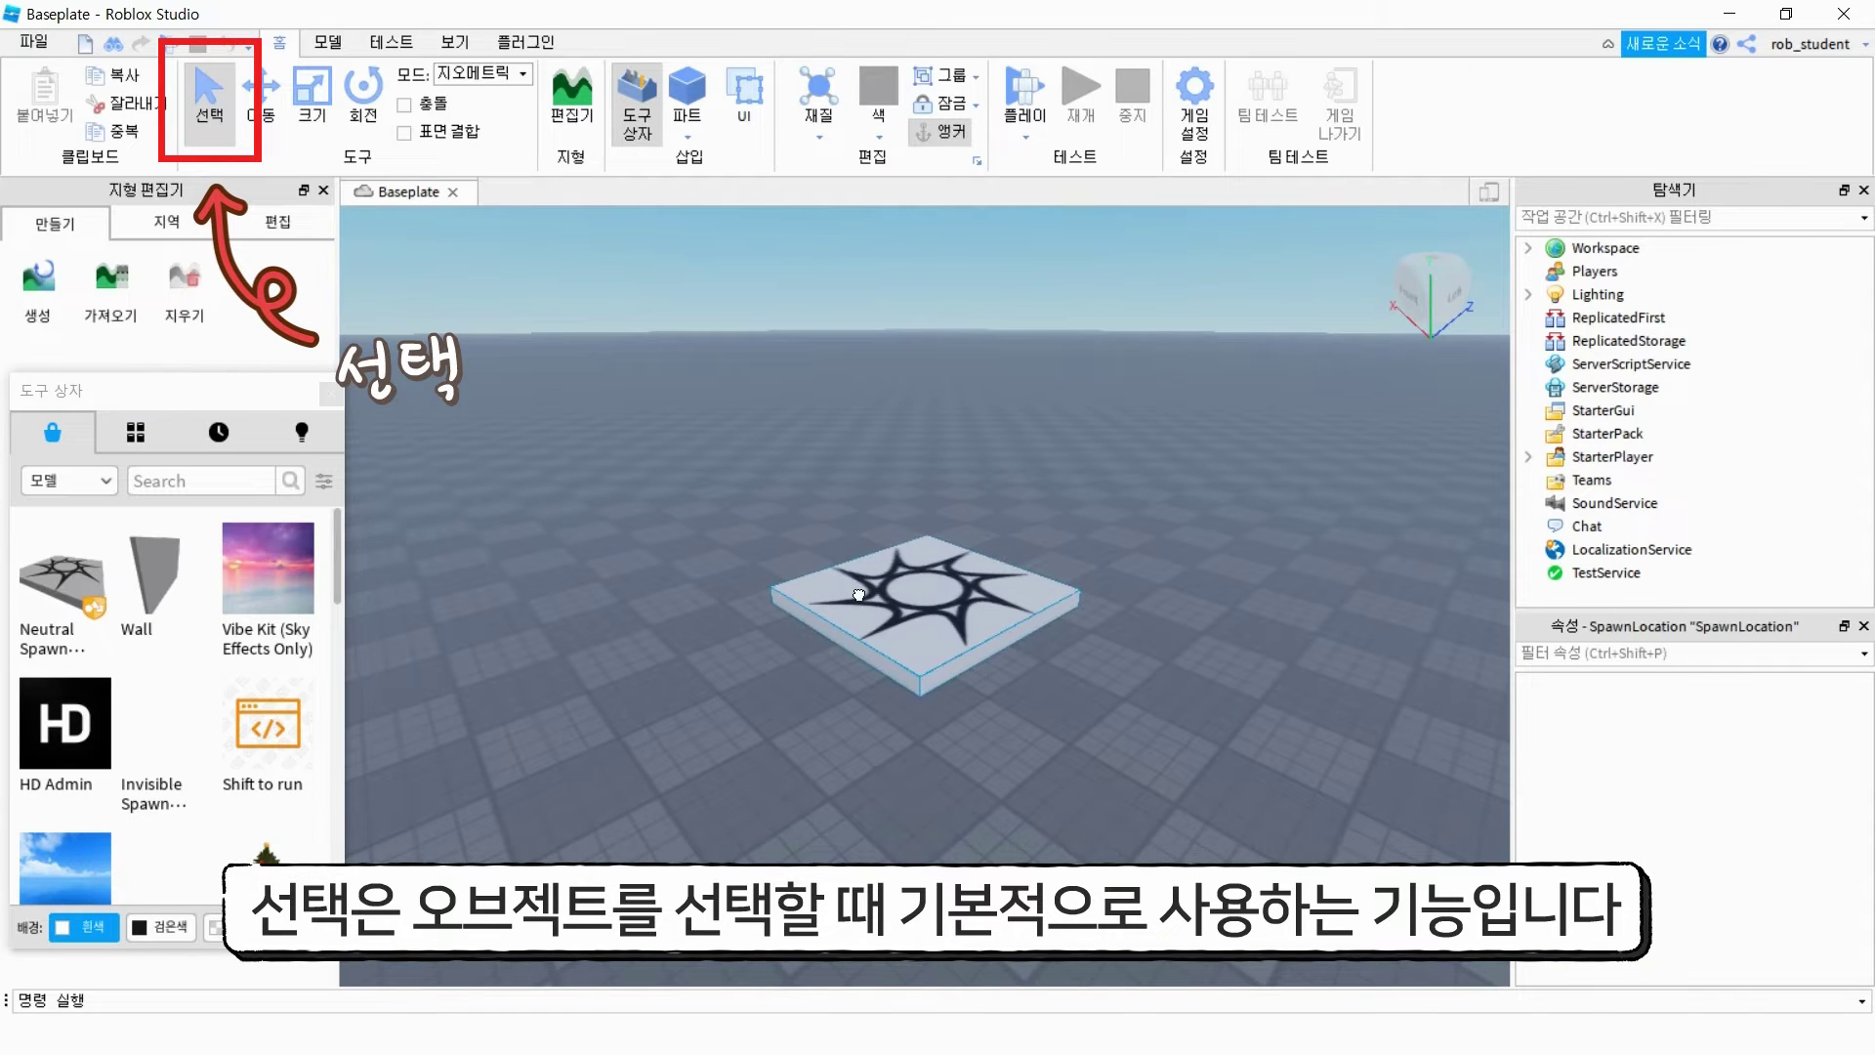
mouse_move(916, 611)
mouse_down()
mouse_move(793, 596)
mouse_move(942, 611)
mouse_up()
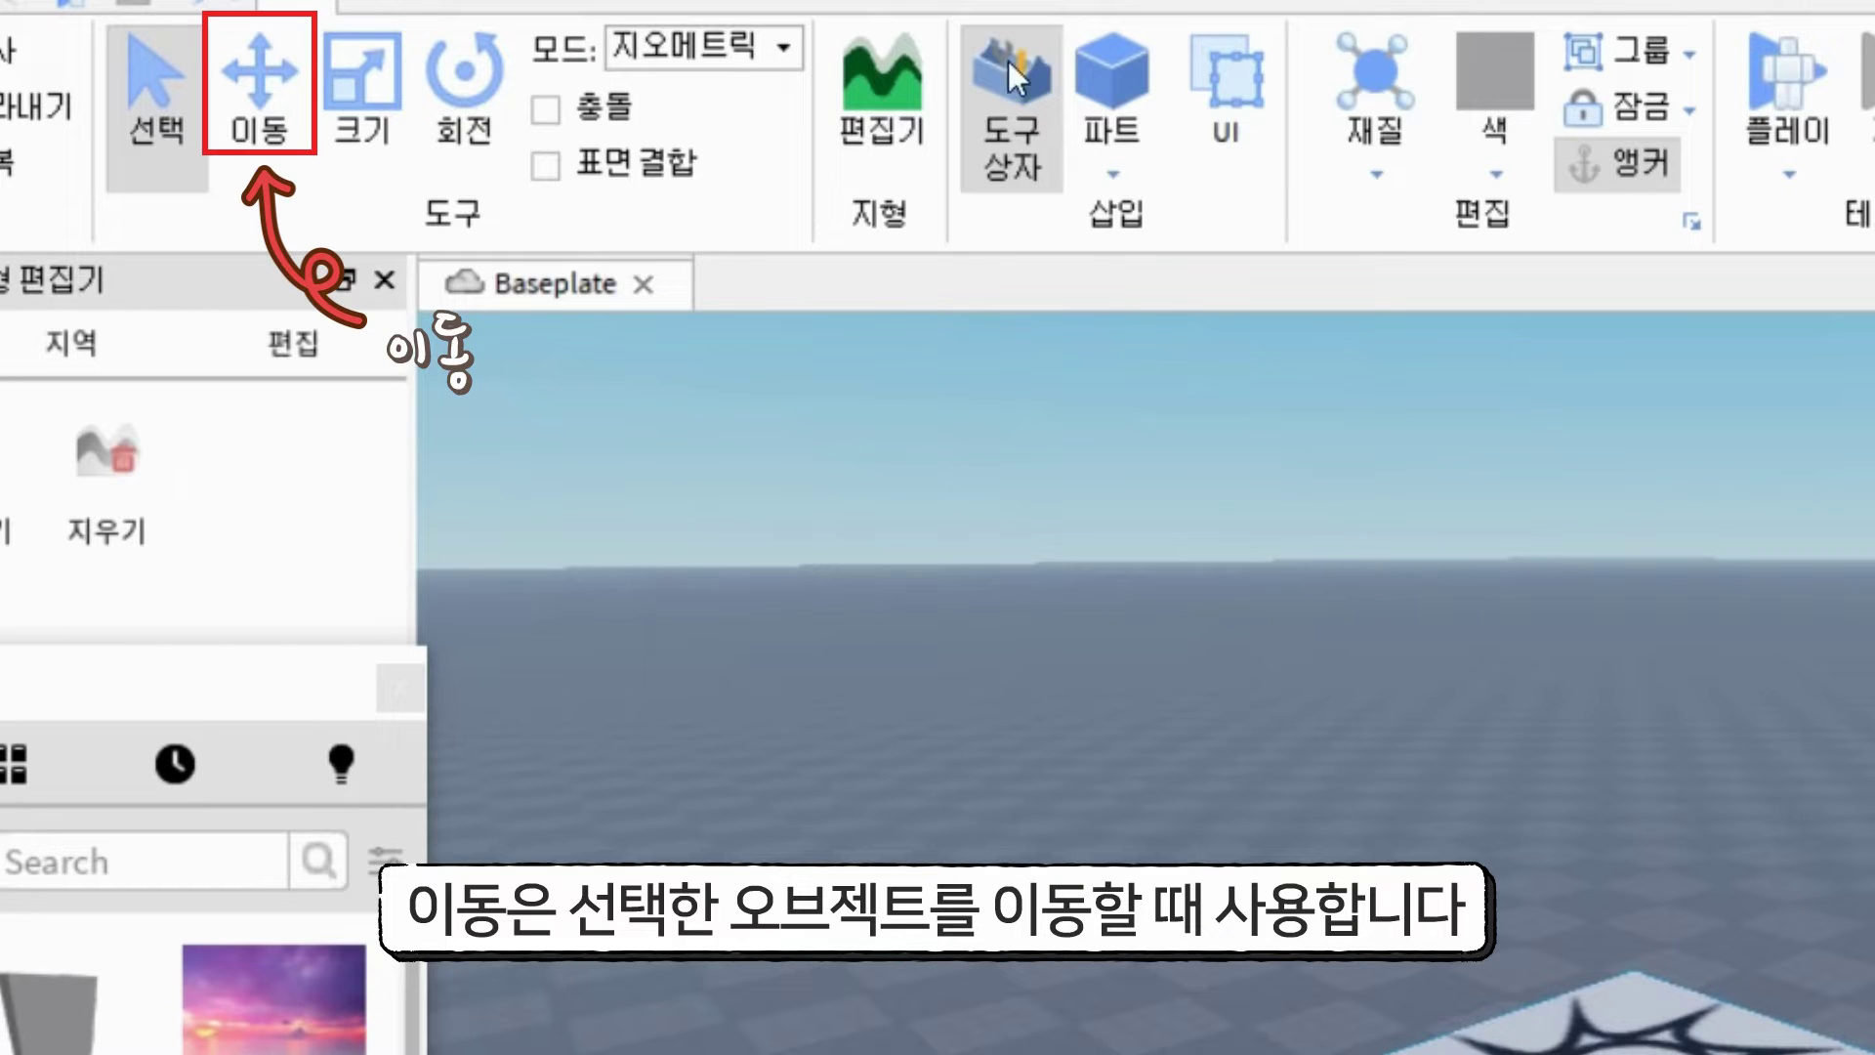
click(258, 98)
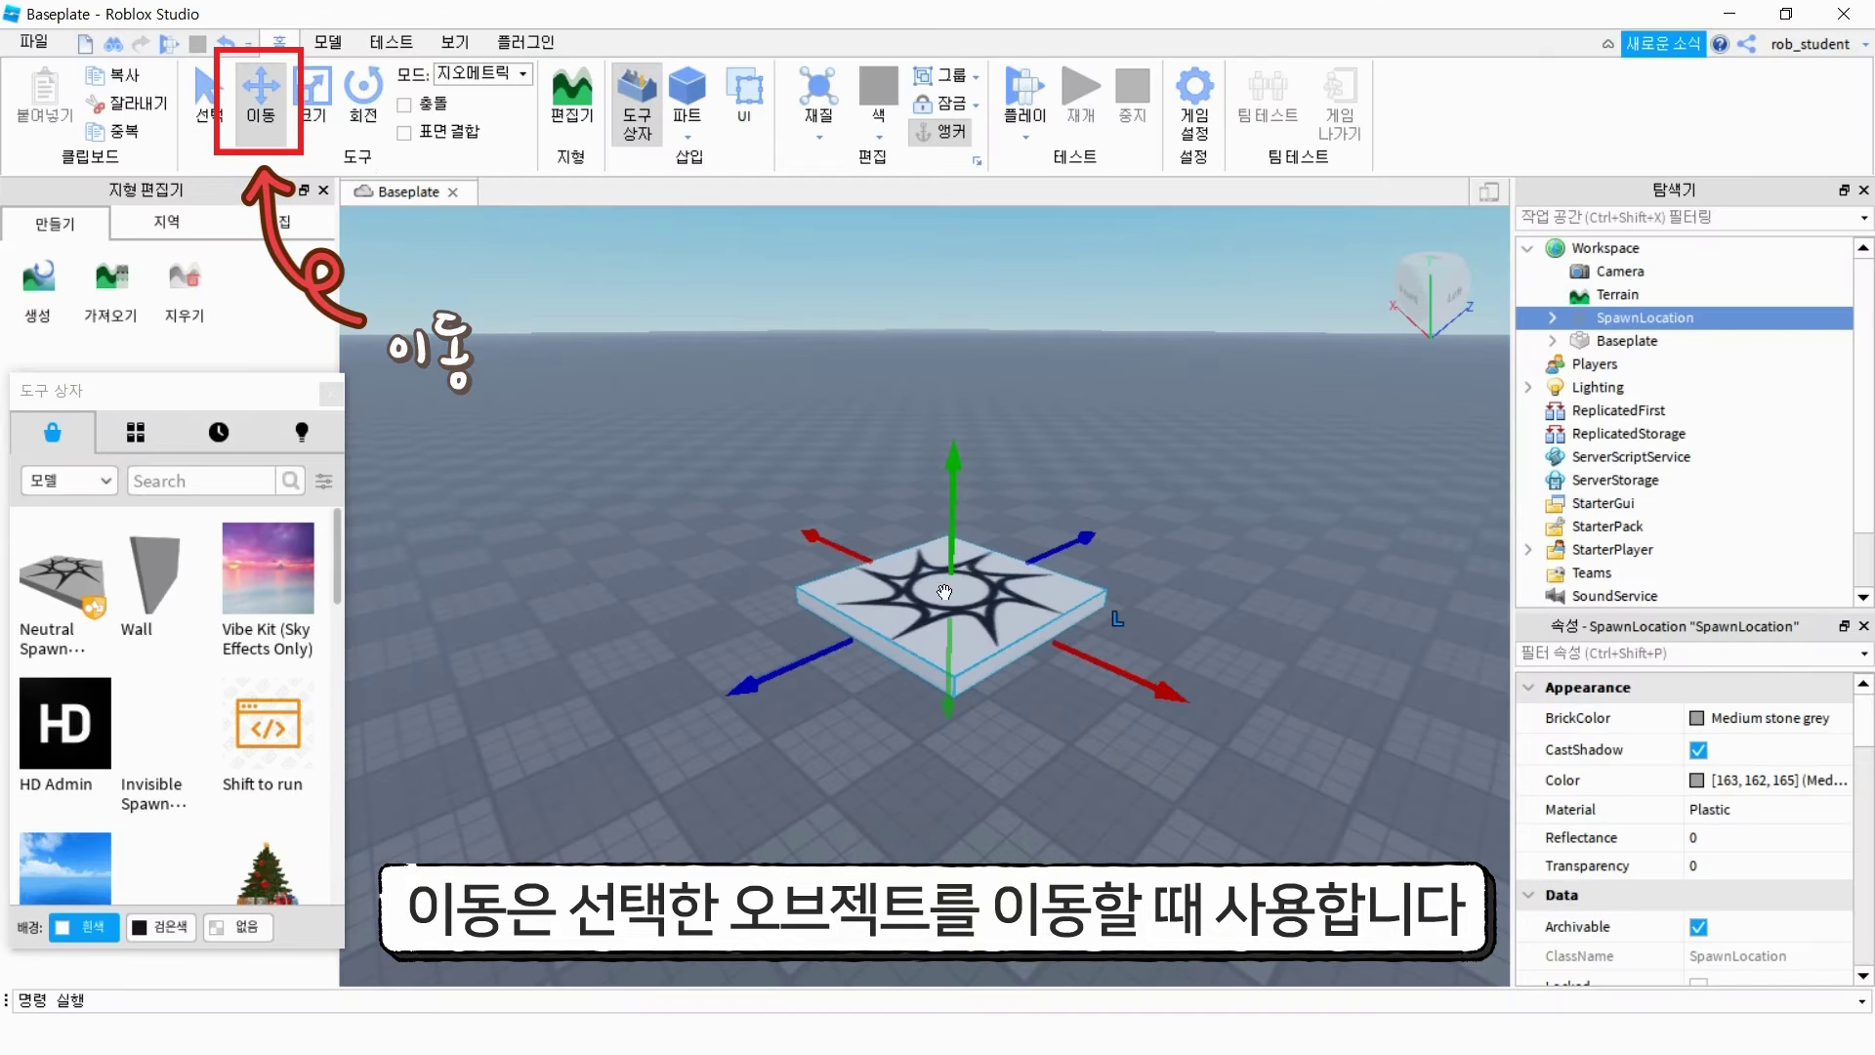
mouse_move(1063, 568)
mouse_down()
mouse_move(1202, 586)
mouse_move(1041, 597)
mouse_up()
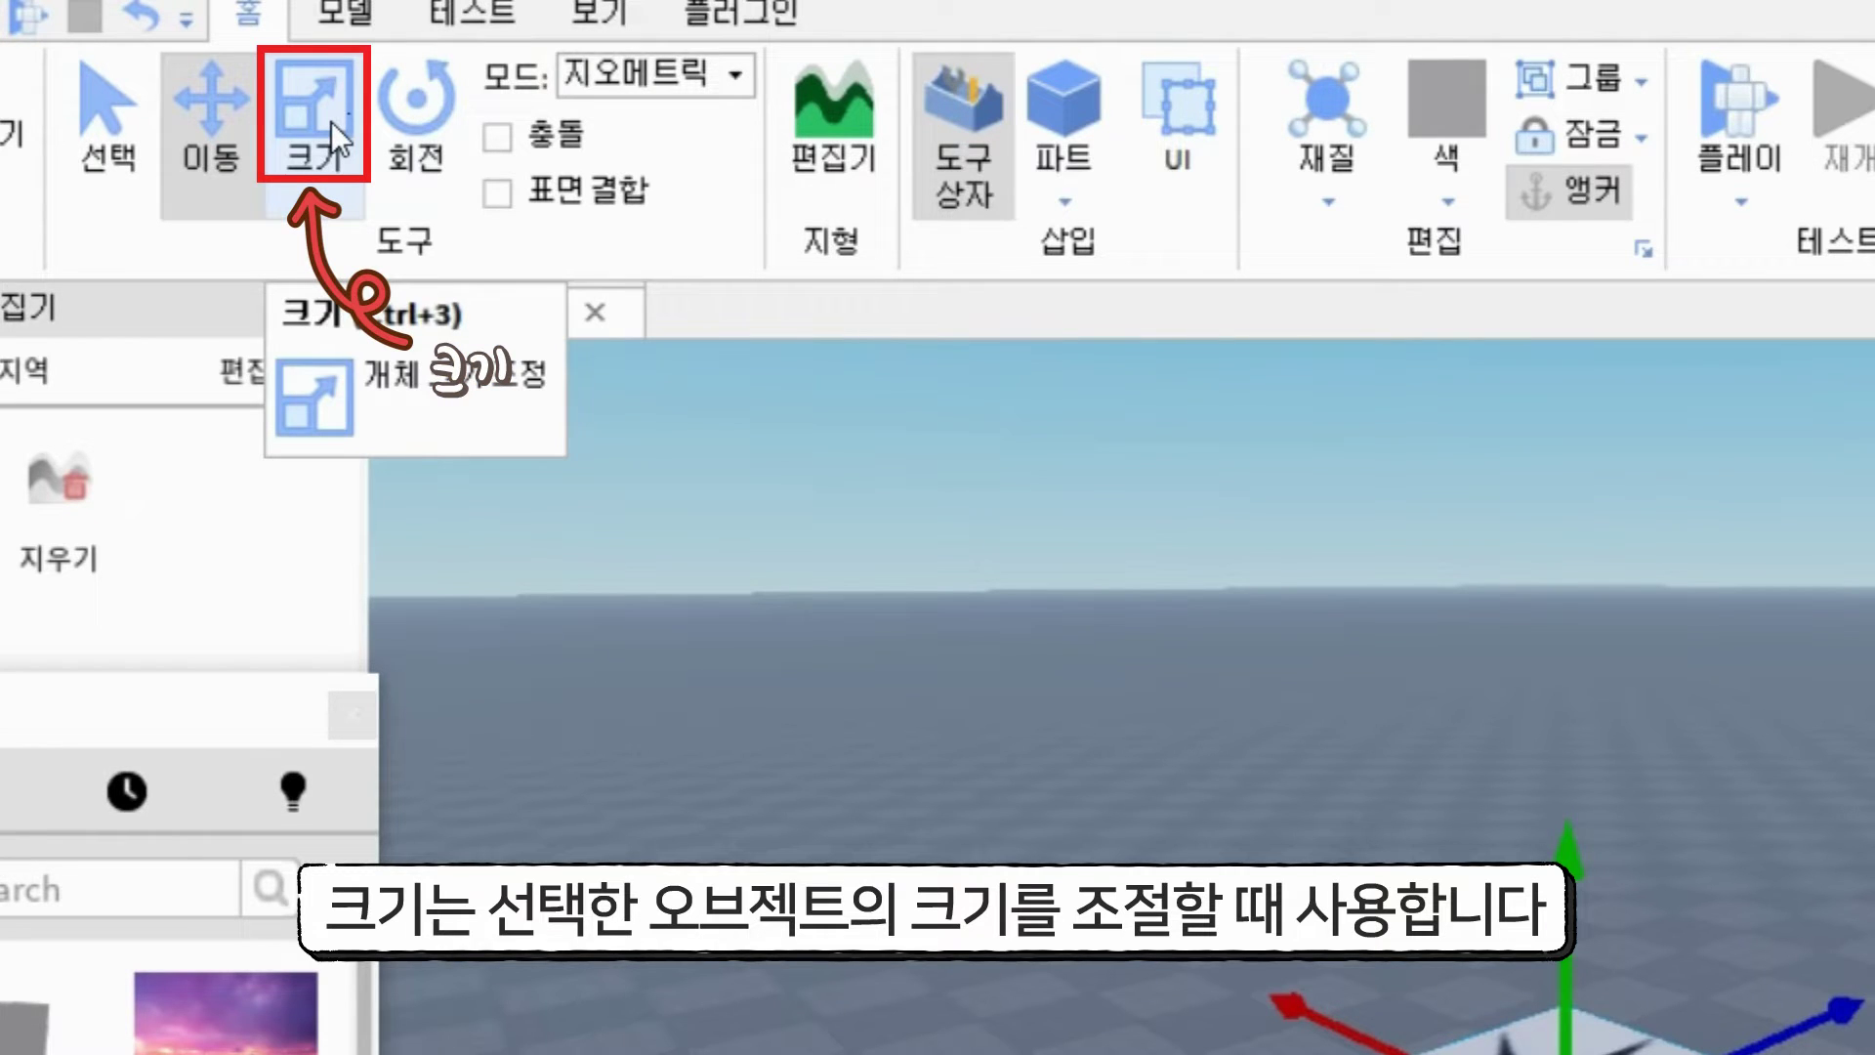
Try resizing the spawn location with the Scale tool and turning it with the Rotate tool
click(331, 121)
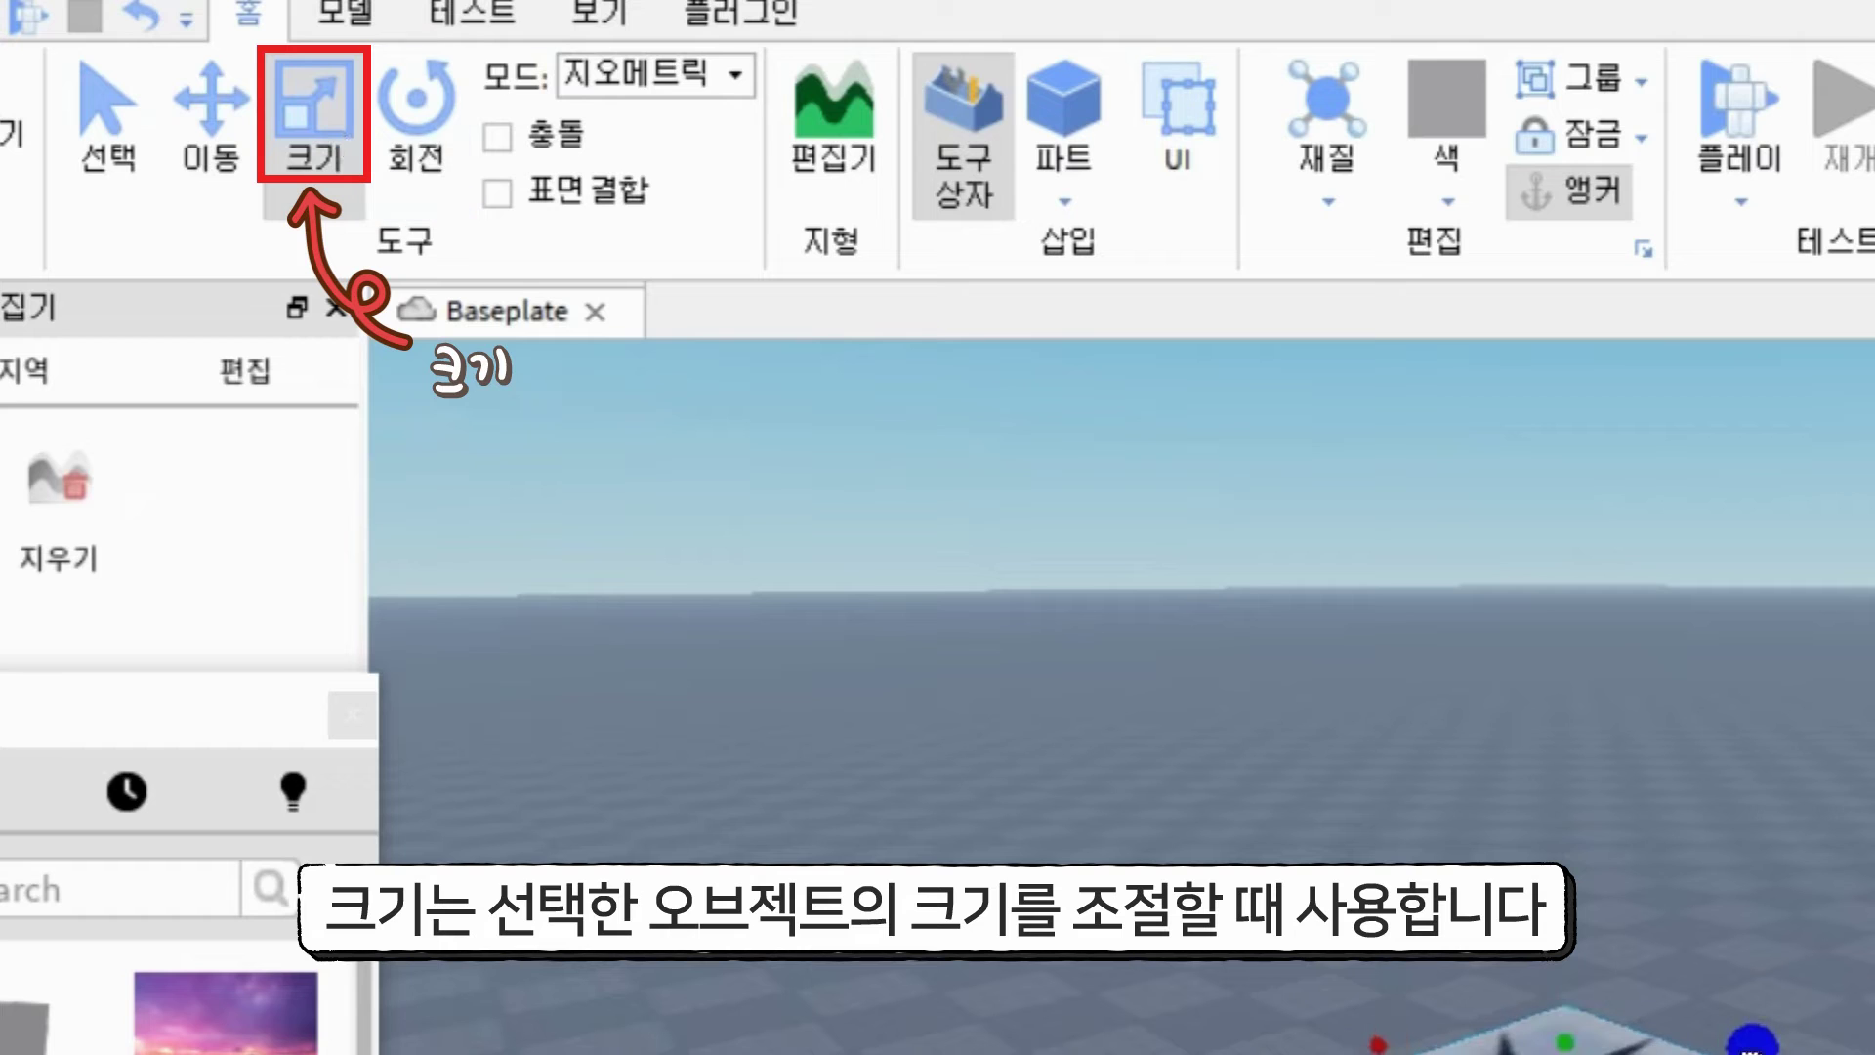
mouse_move(1031, 559)
mouse_down()
mouse_move(1181, 489)
mouse_move(976, 583)
mouse_move(1032, 559)
mouse_up()
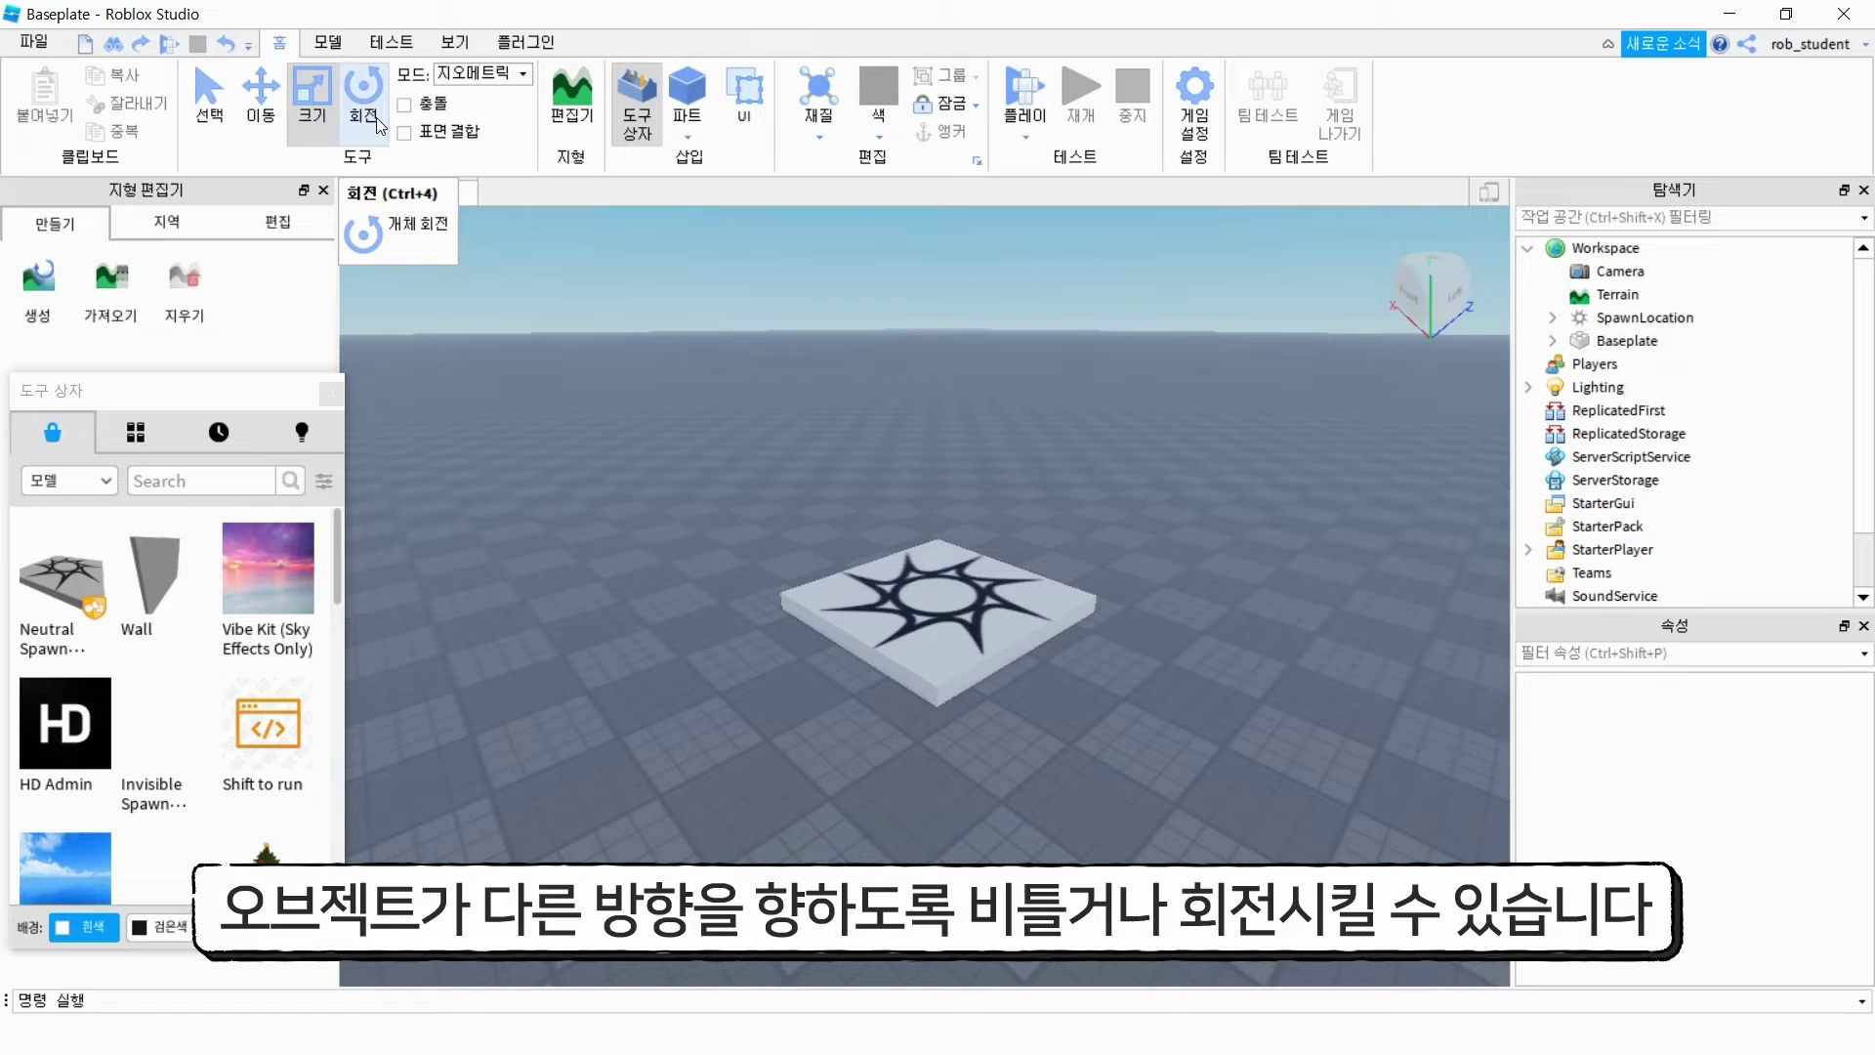
click(377, 117)
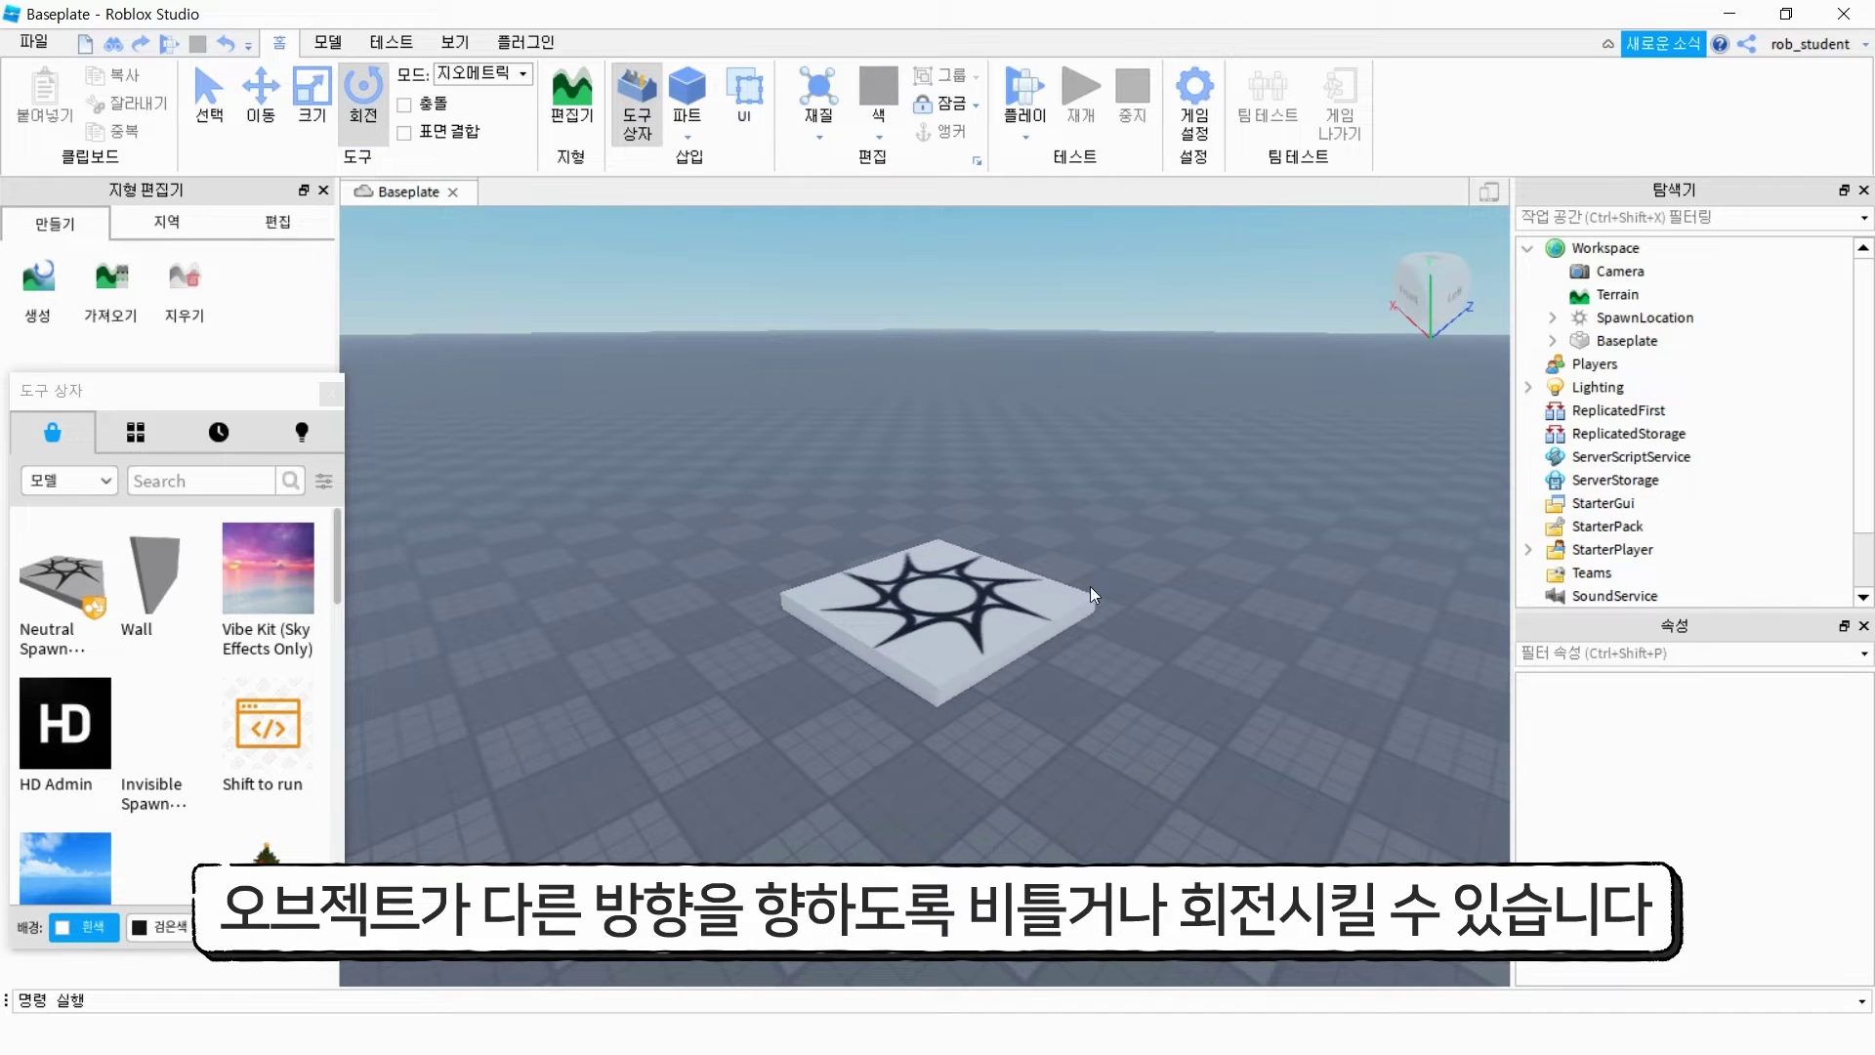
click(977, 613)
drag(976, 613, 1138, 653)
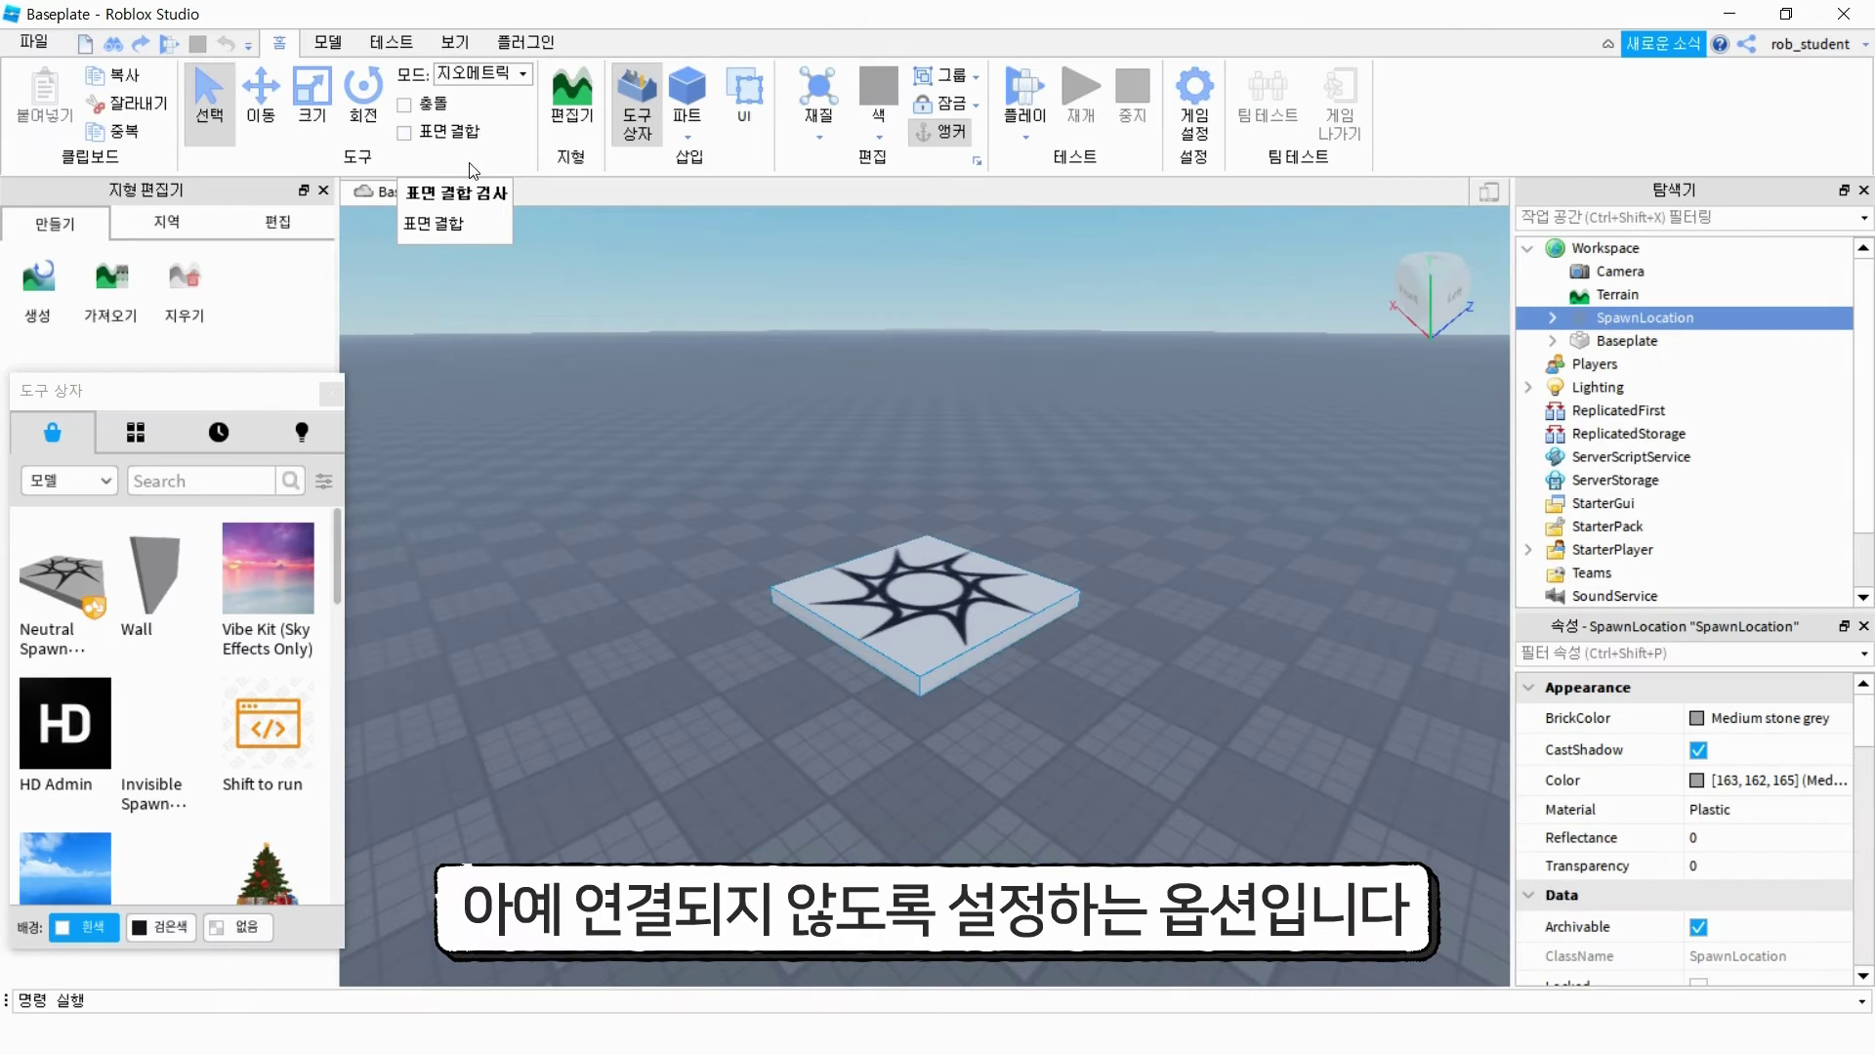
Hide the Terrain Editor and show it again
click(580, 88)
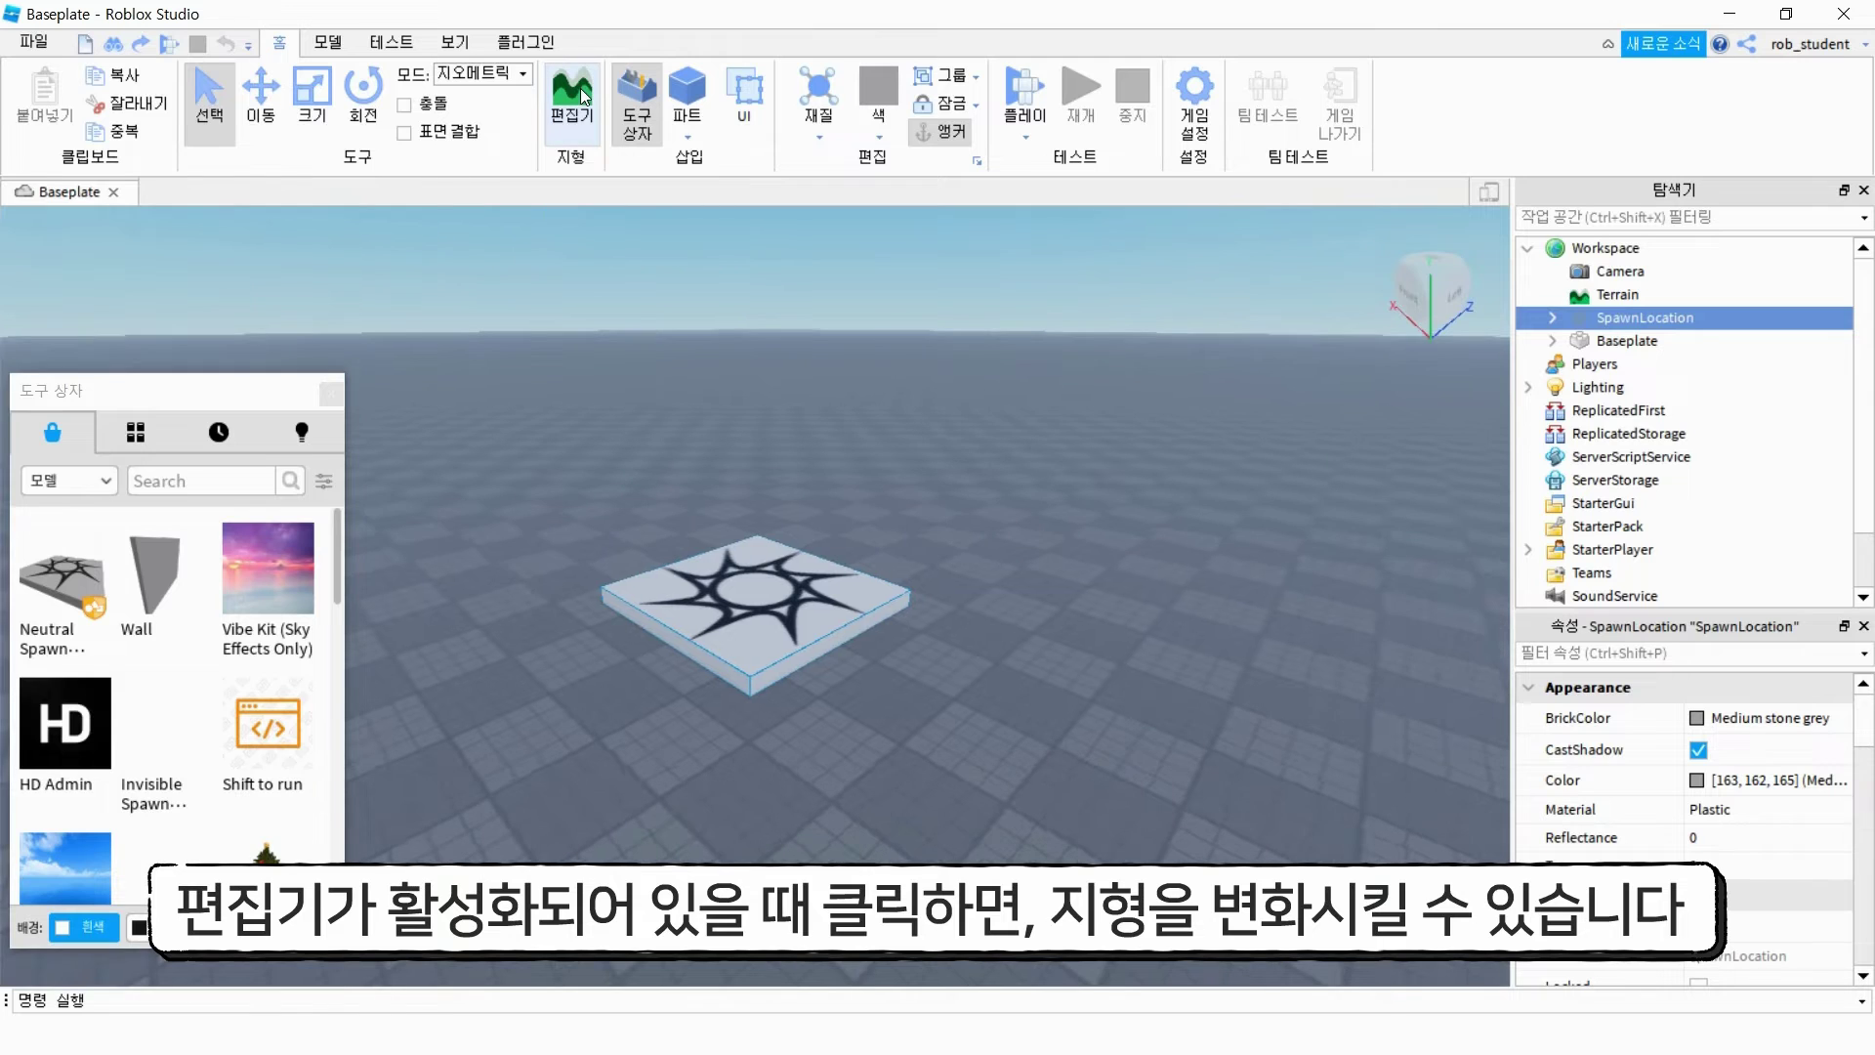
click(582, 93)
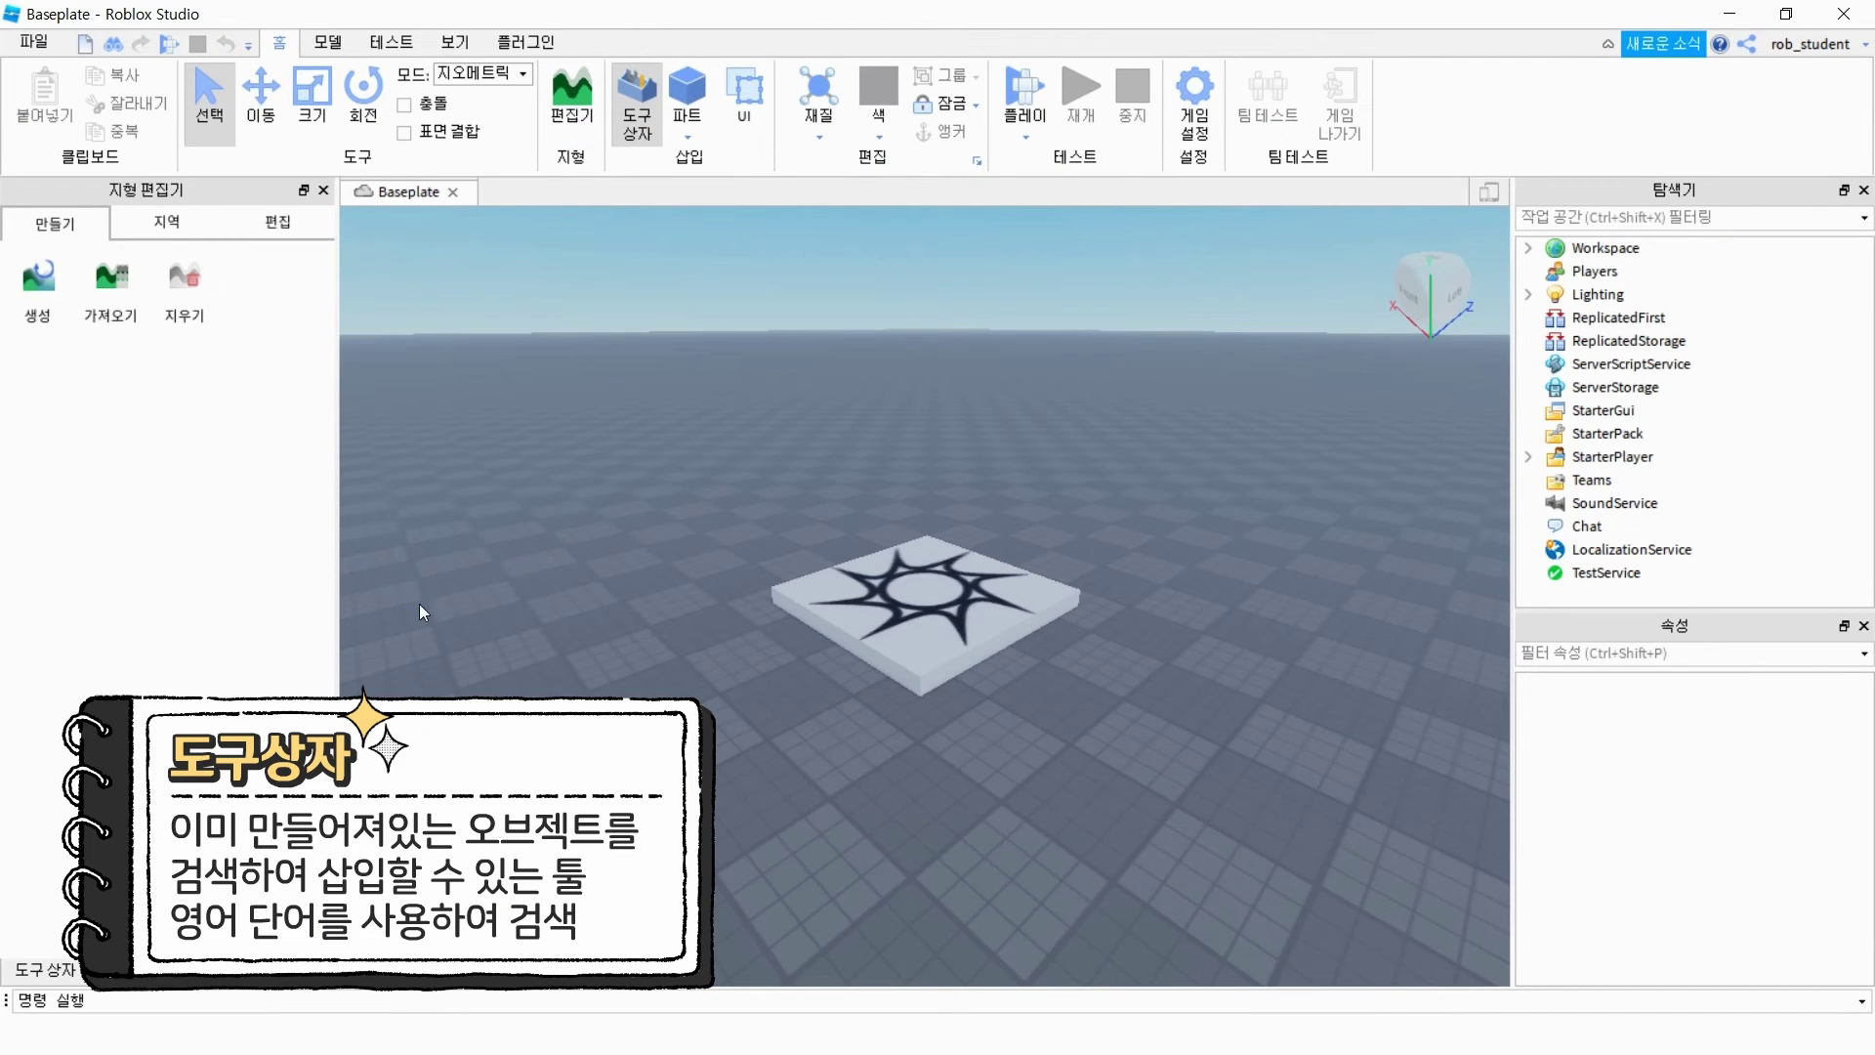
Search the Toolbox models for "baseball" and browse the matching models
click(44, 970)
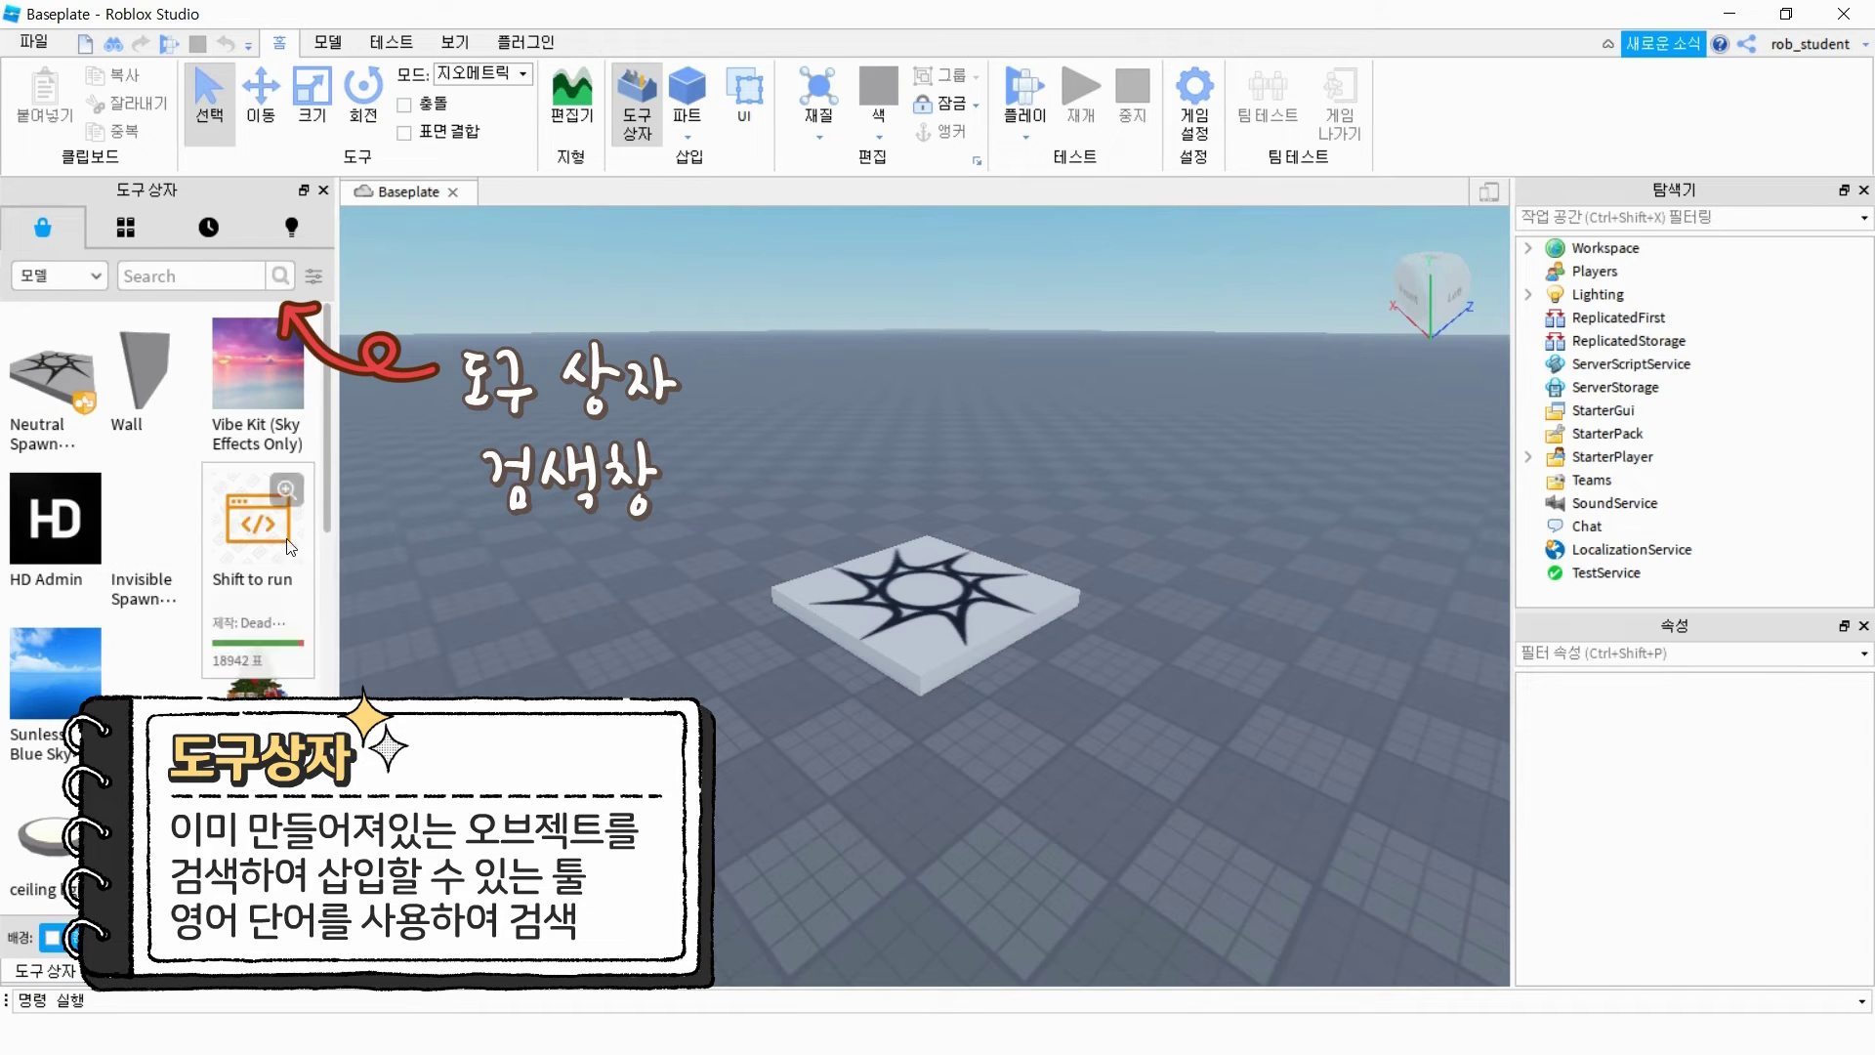
click(202, 284)
text(bas)
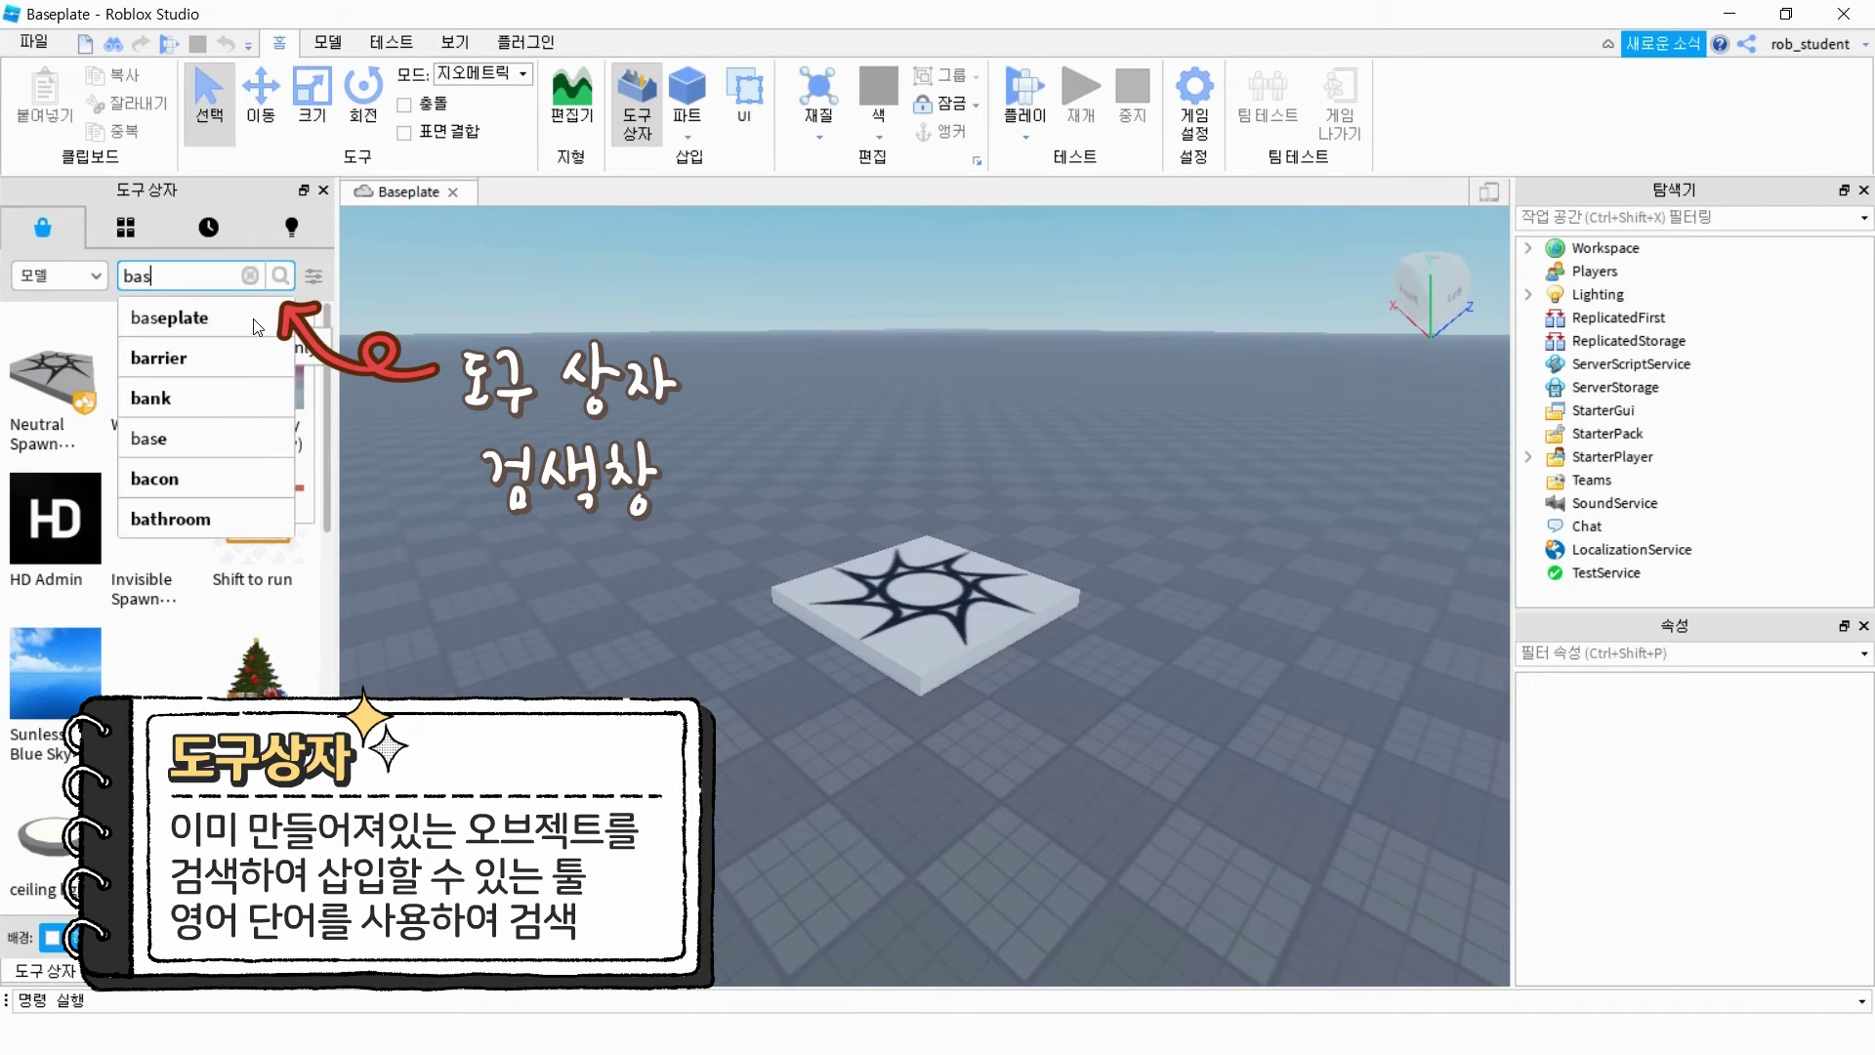
text(eball)
key(Return)
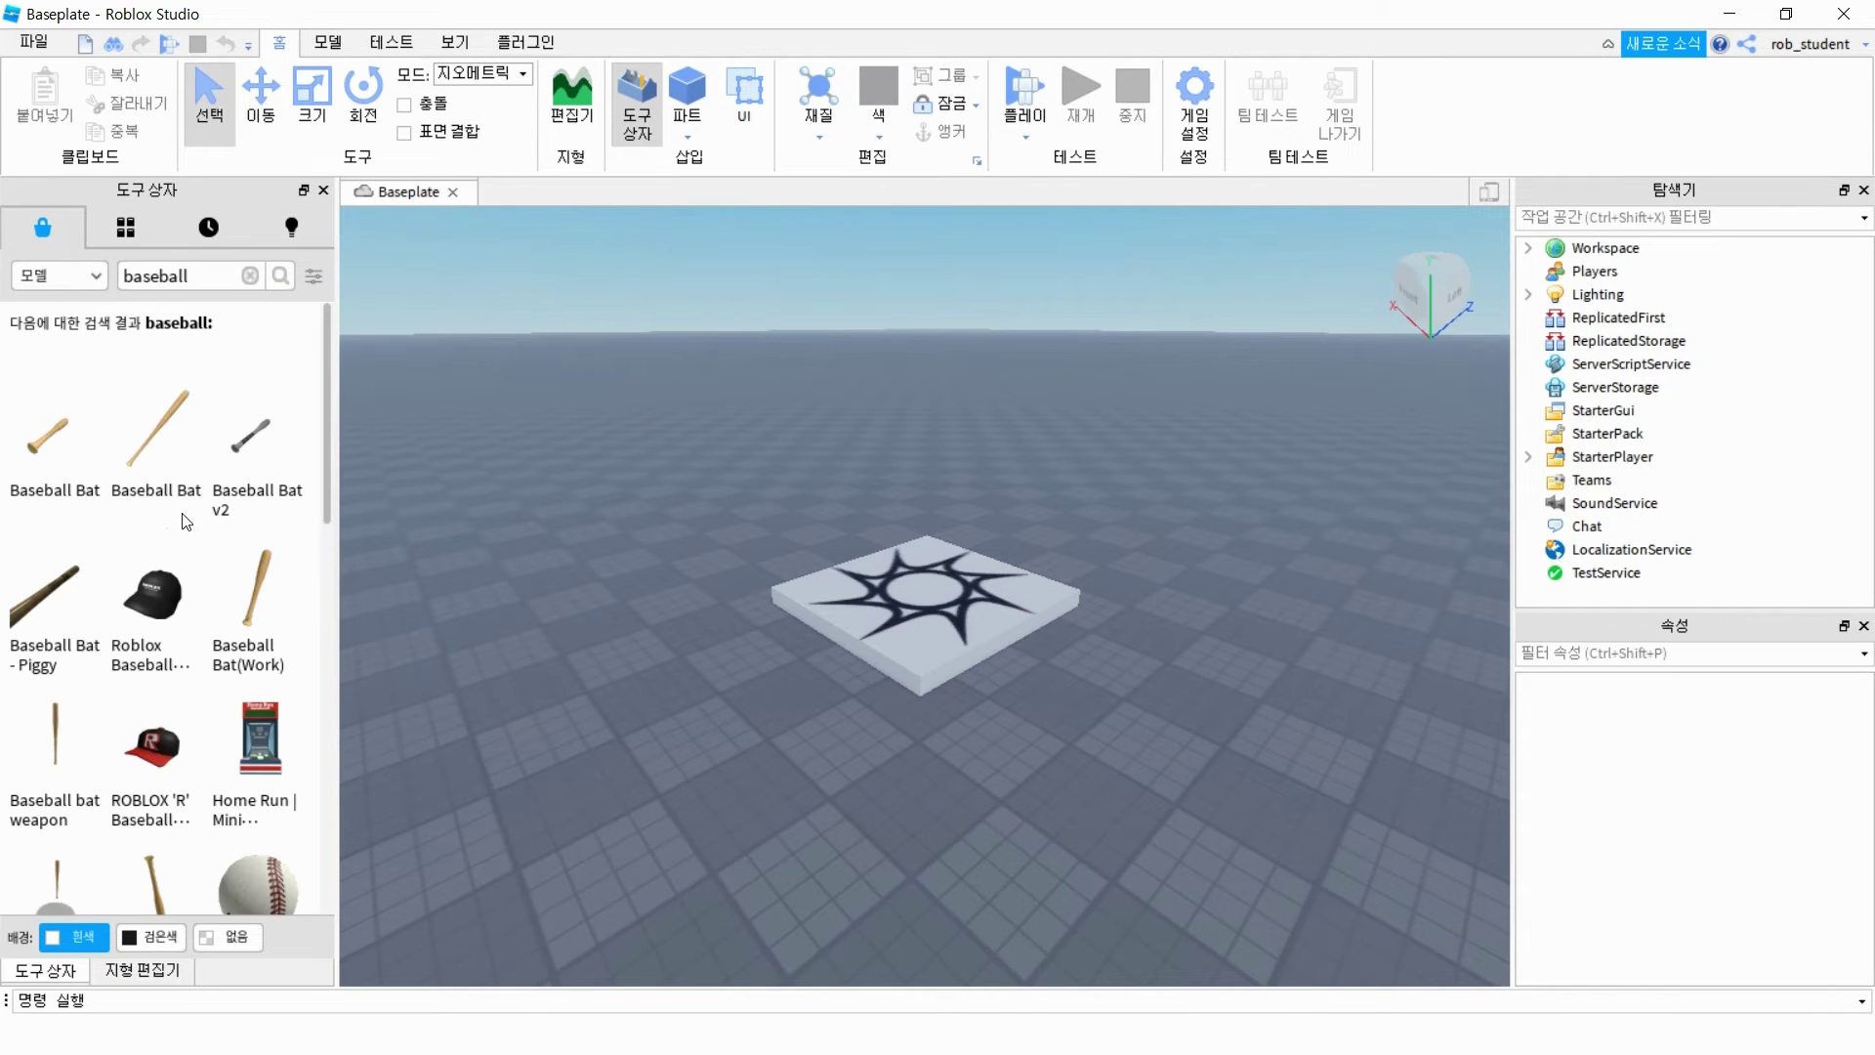
scroll(185, 532, down, 3)
scroll(185, 535, down, 1)
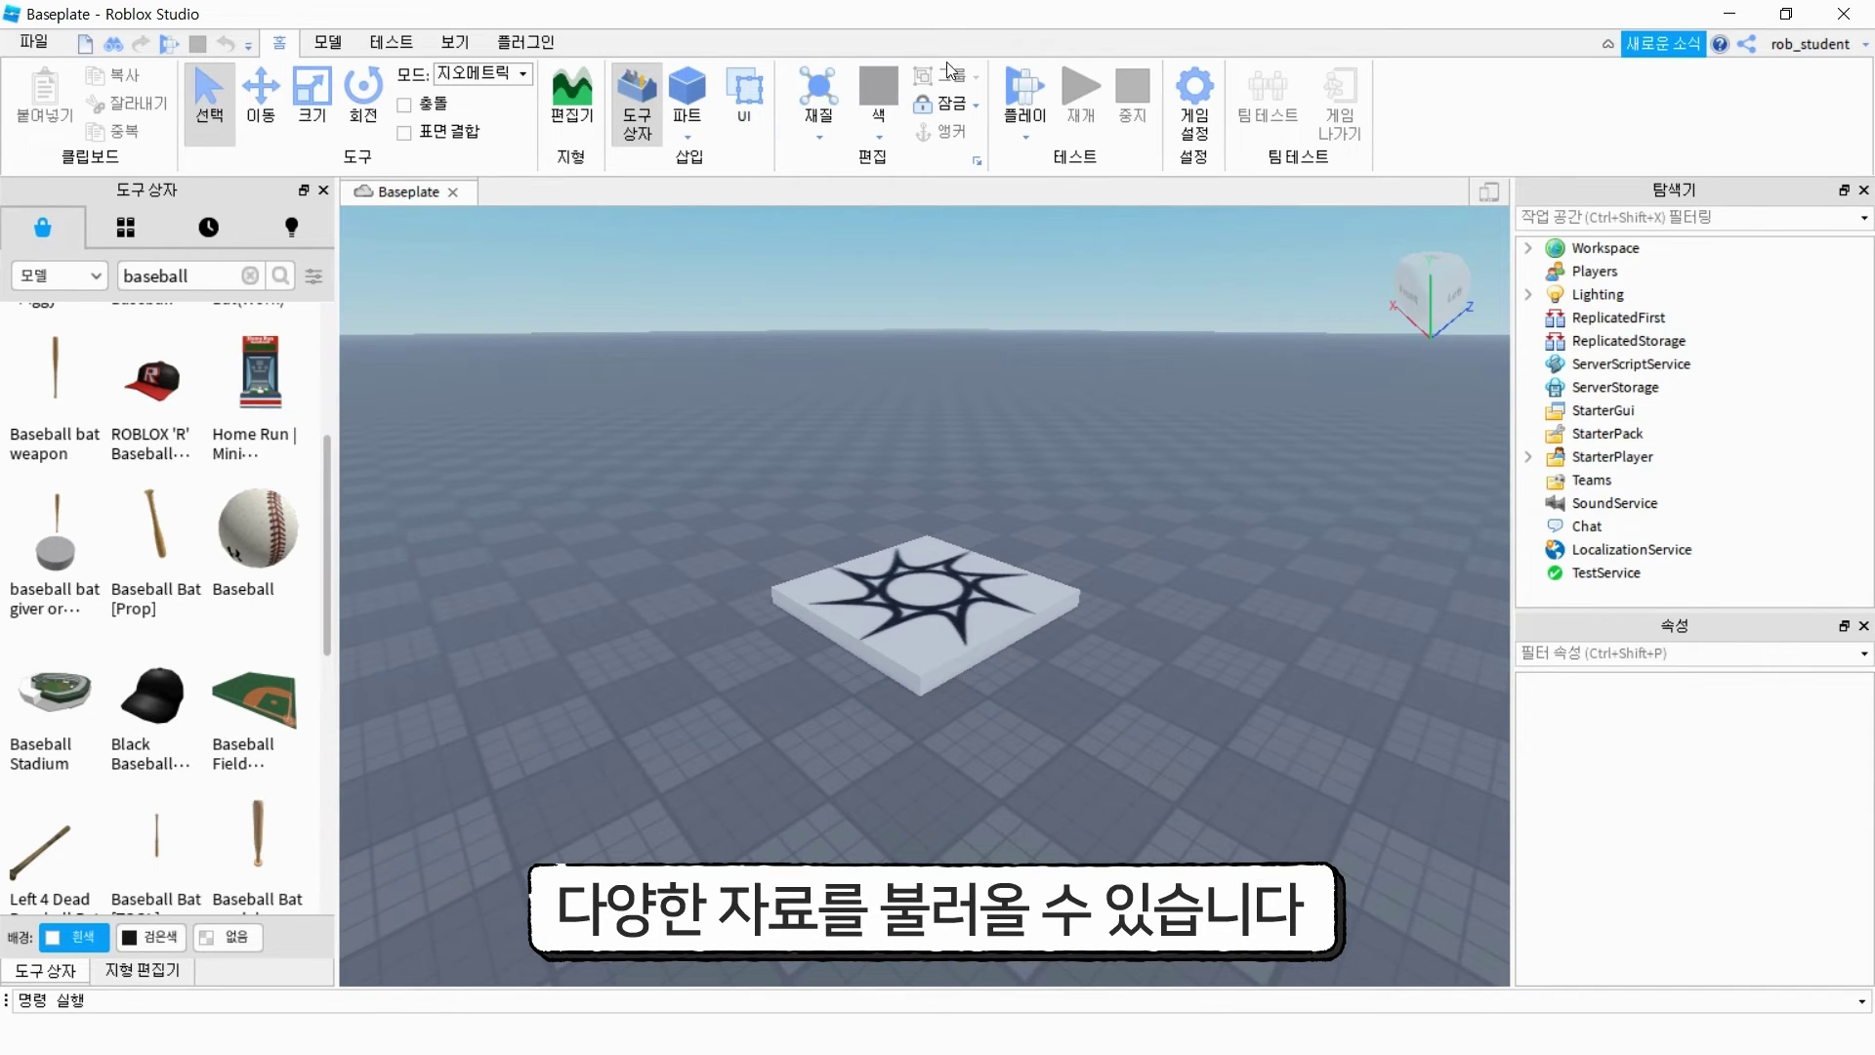
Set the spawn location's material to Fabric and its color to Hot pink
click(820, 598)
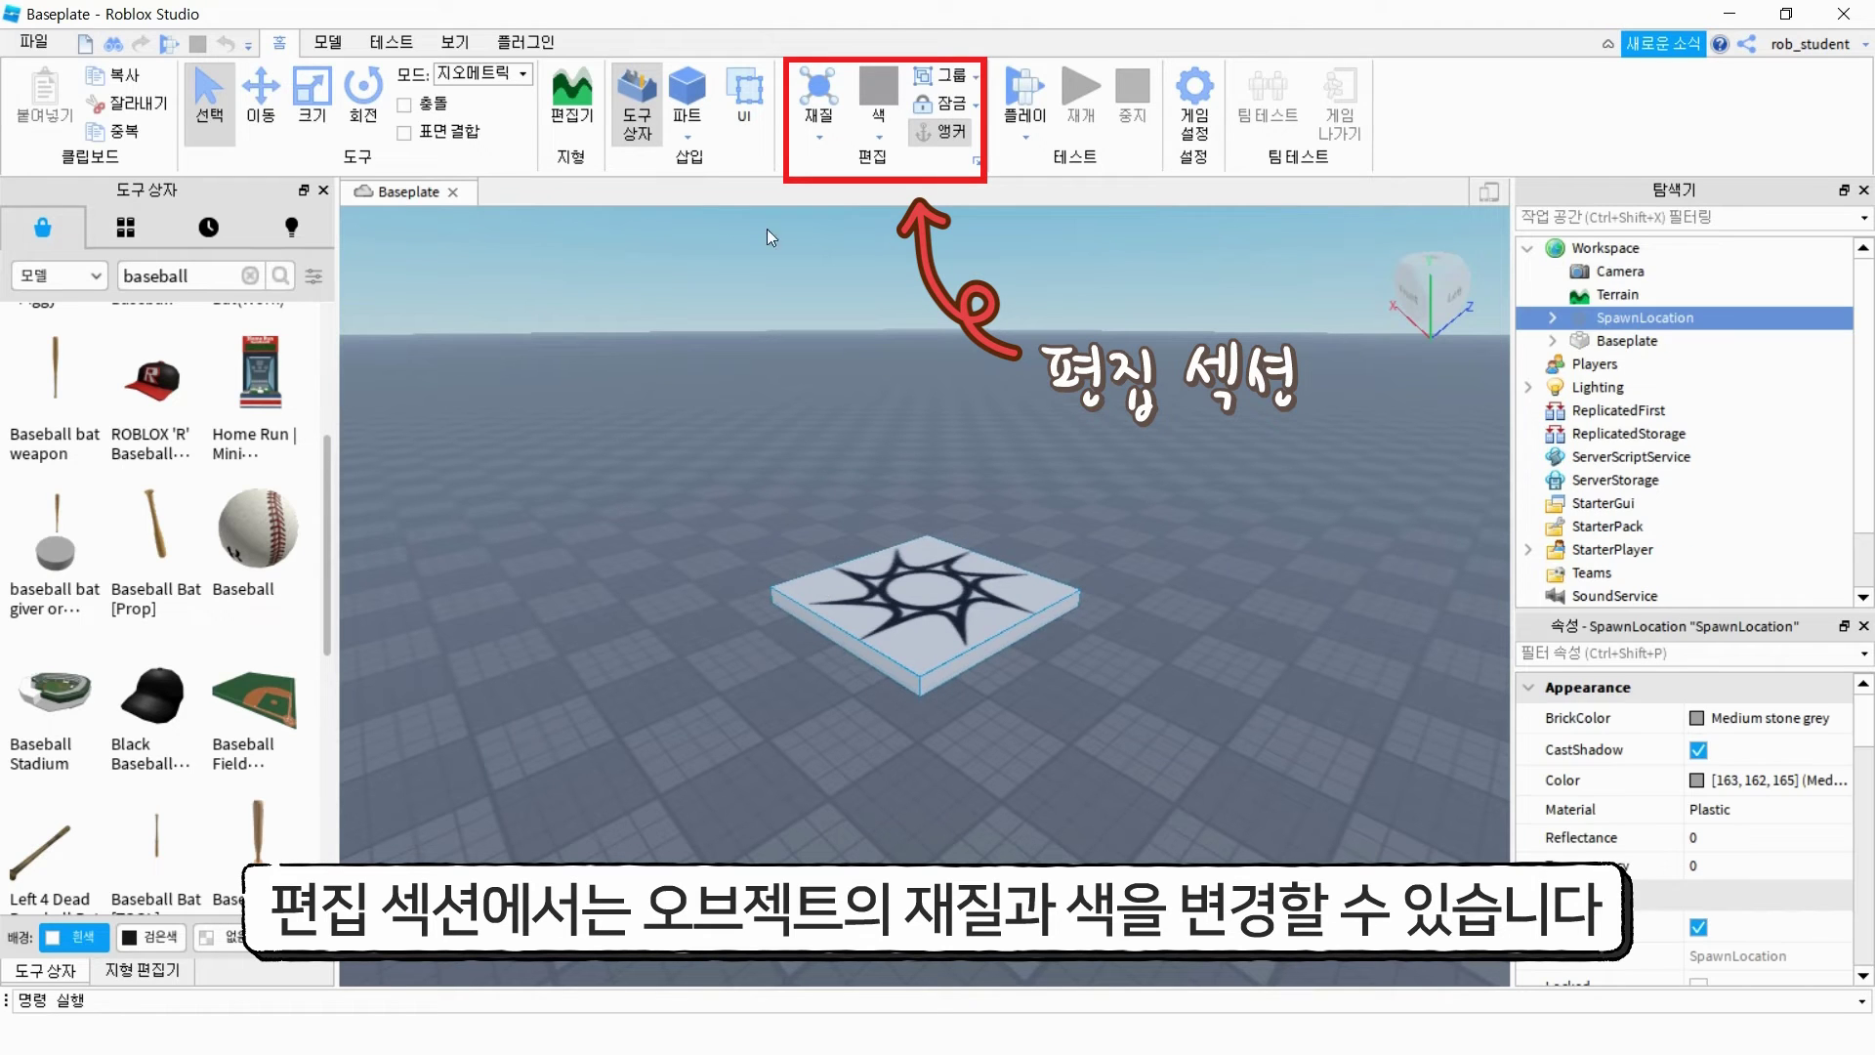
click(820, 113)
click(860, 301)
click(875, 131)
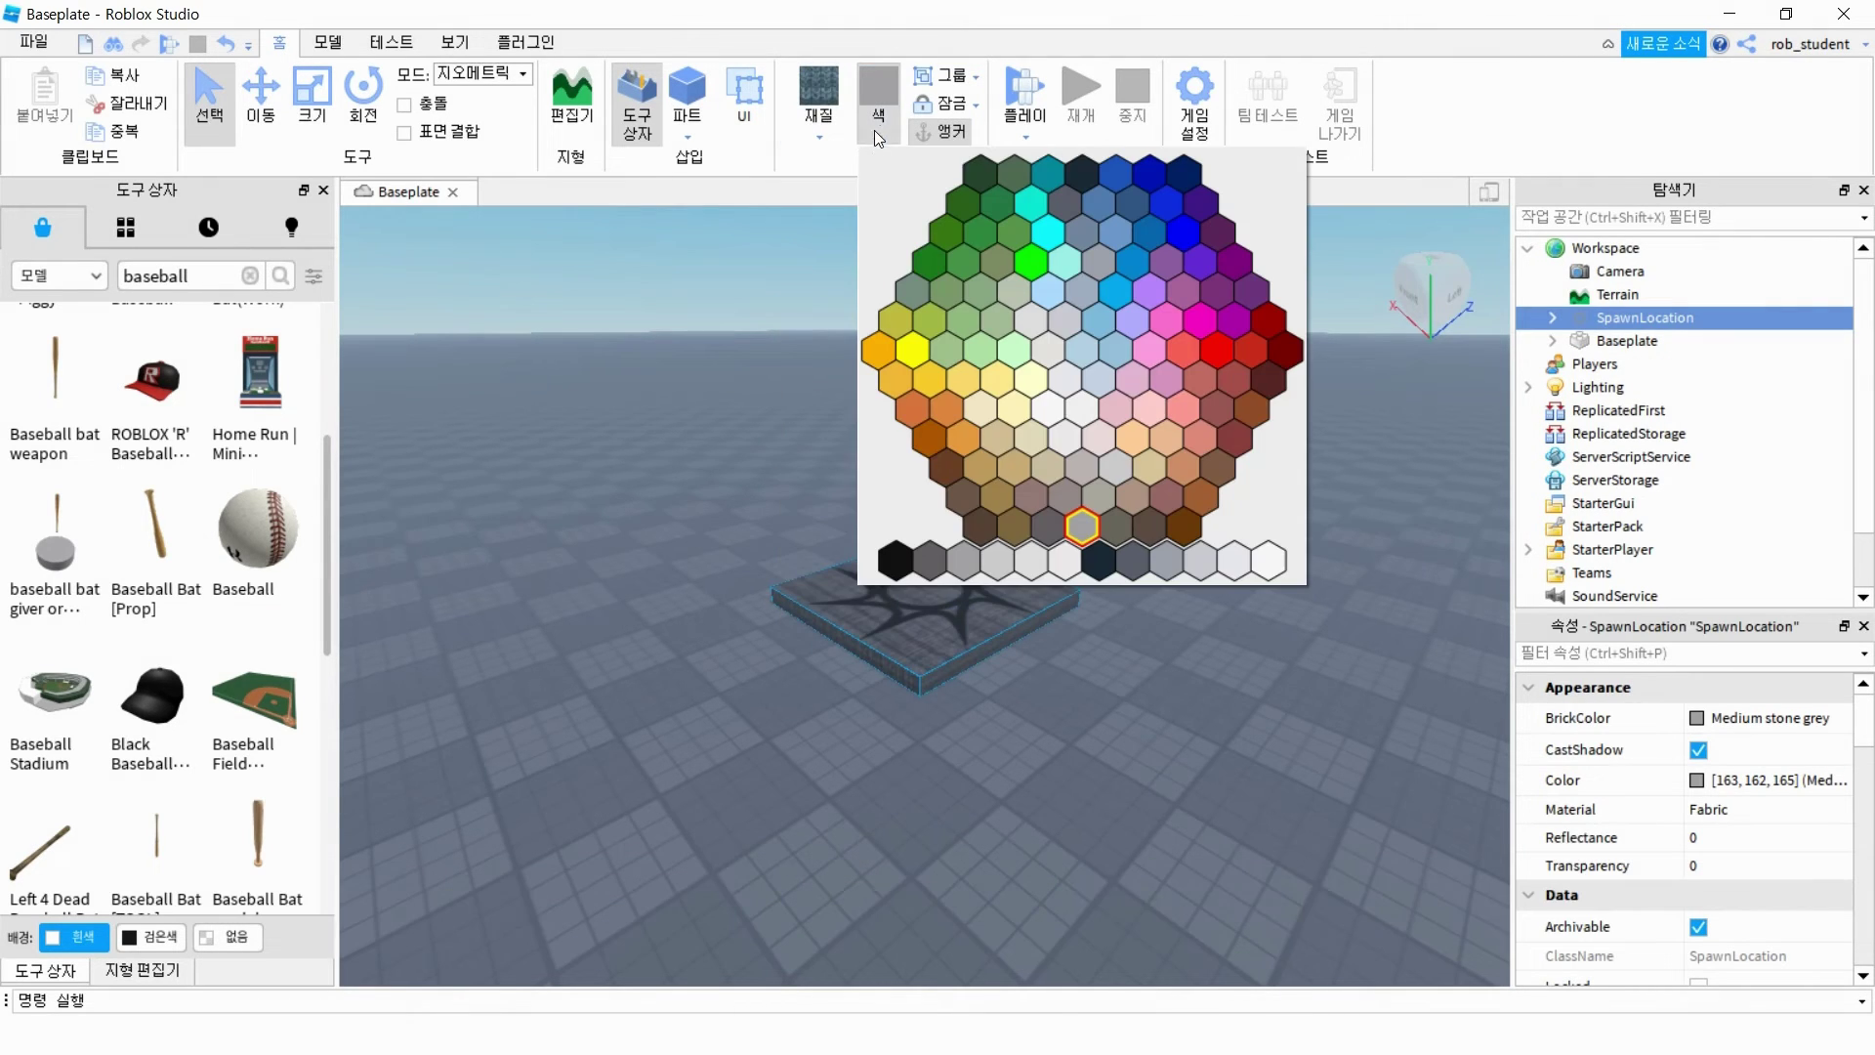
click(1202, 321)
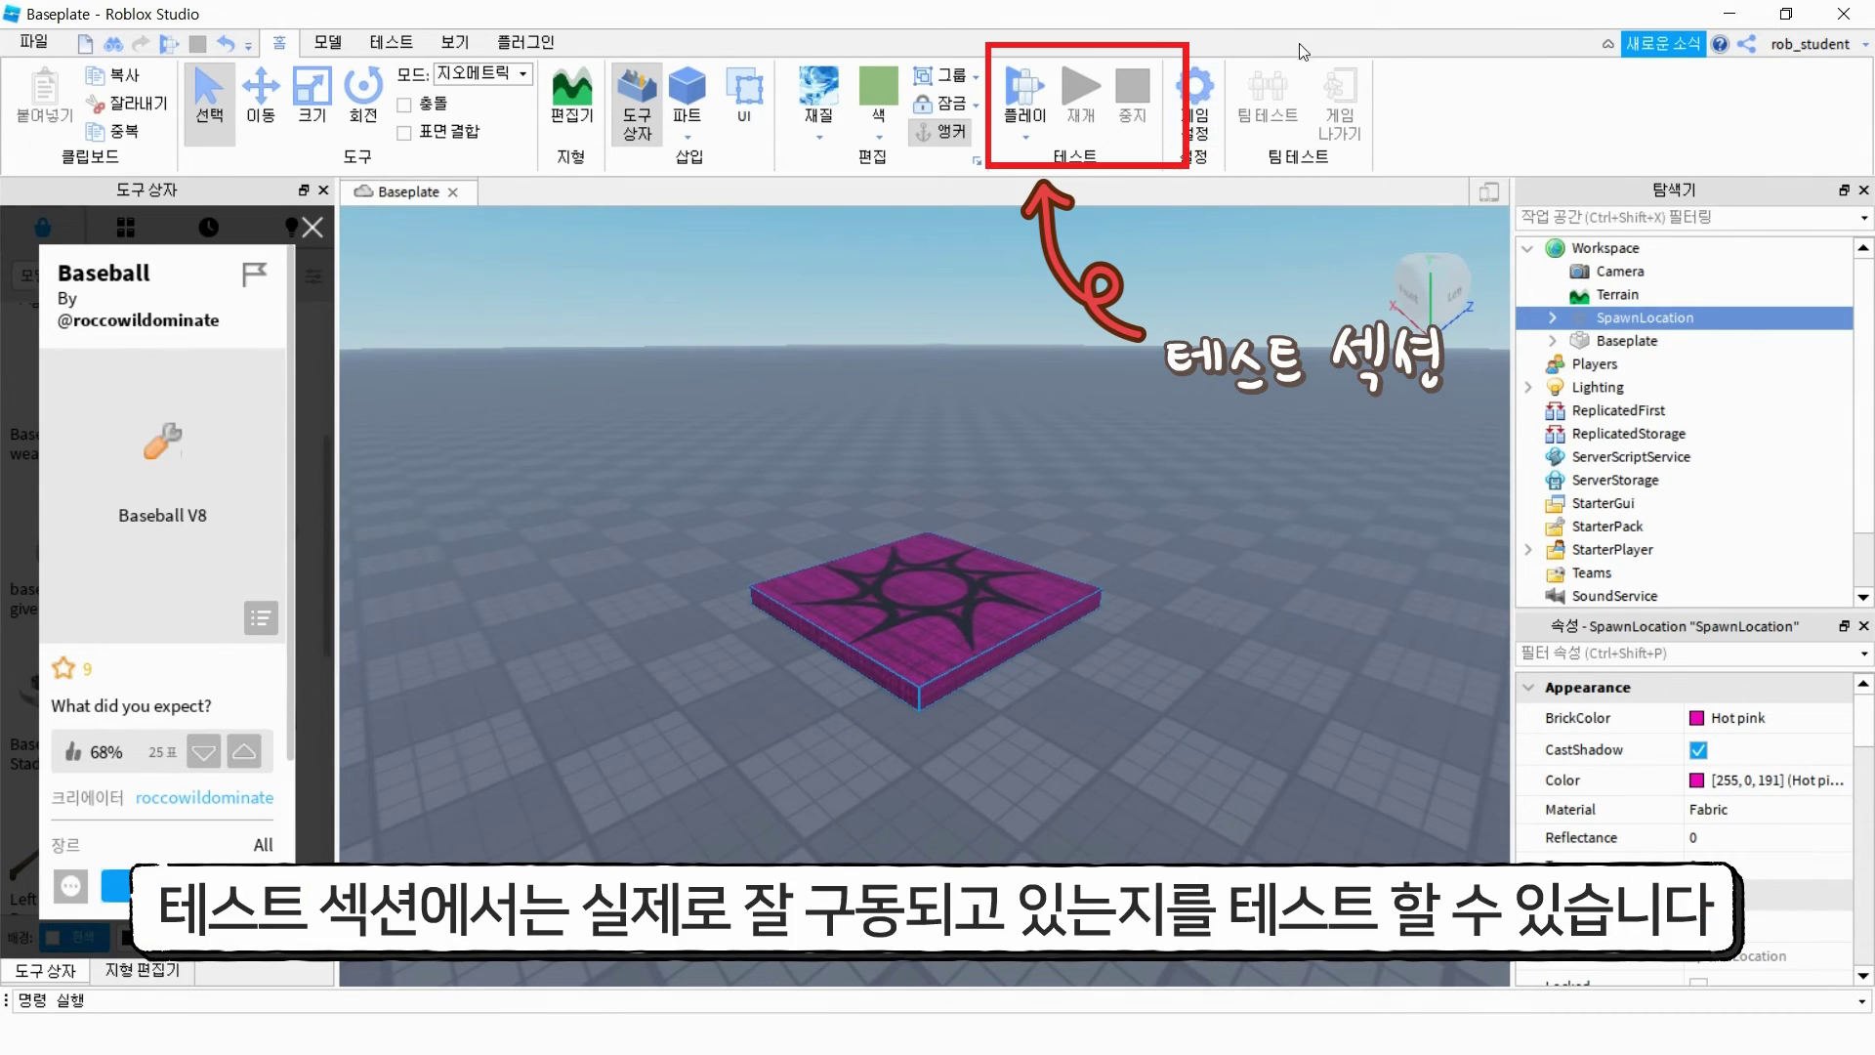
Playtest the place, walk the character around on the spawn location, and stop the test
click(1028, 110)
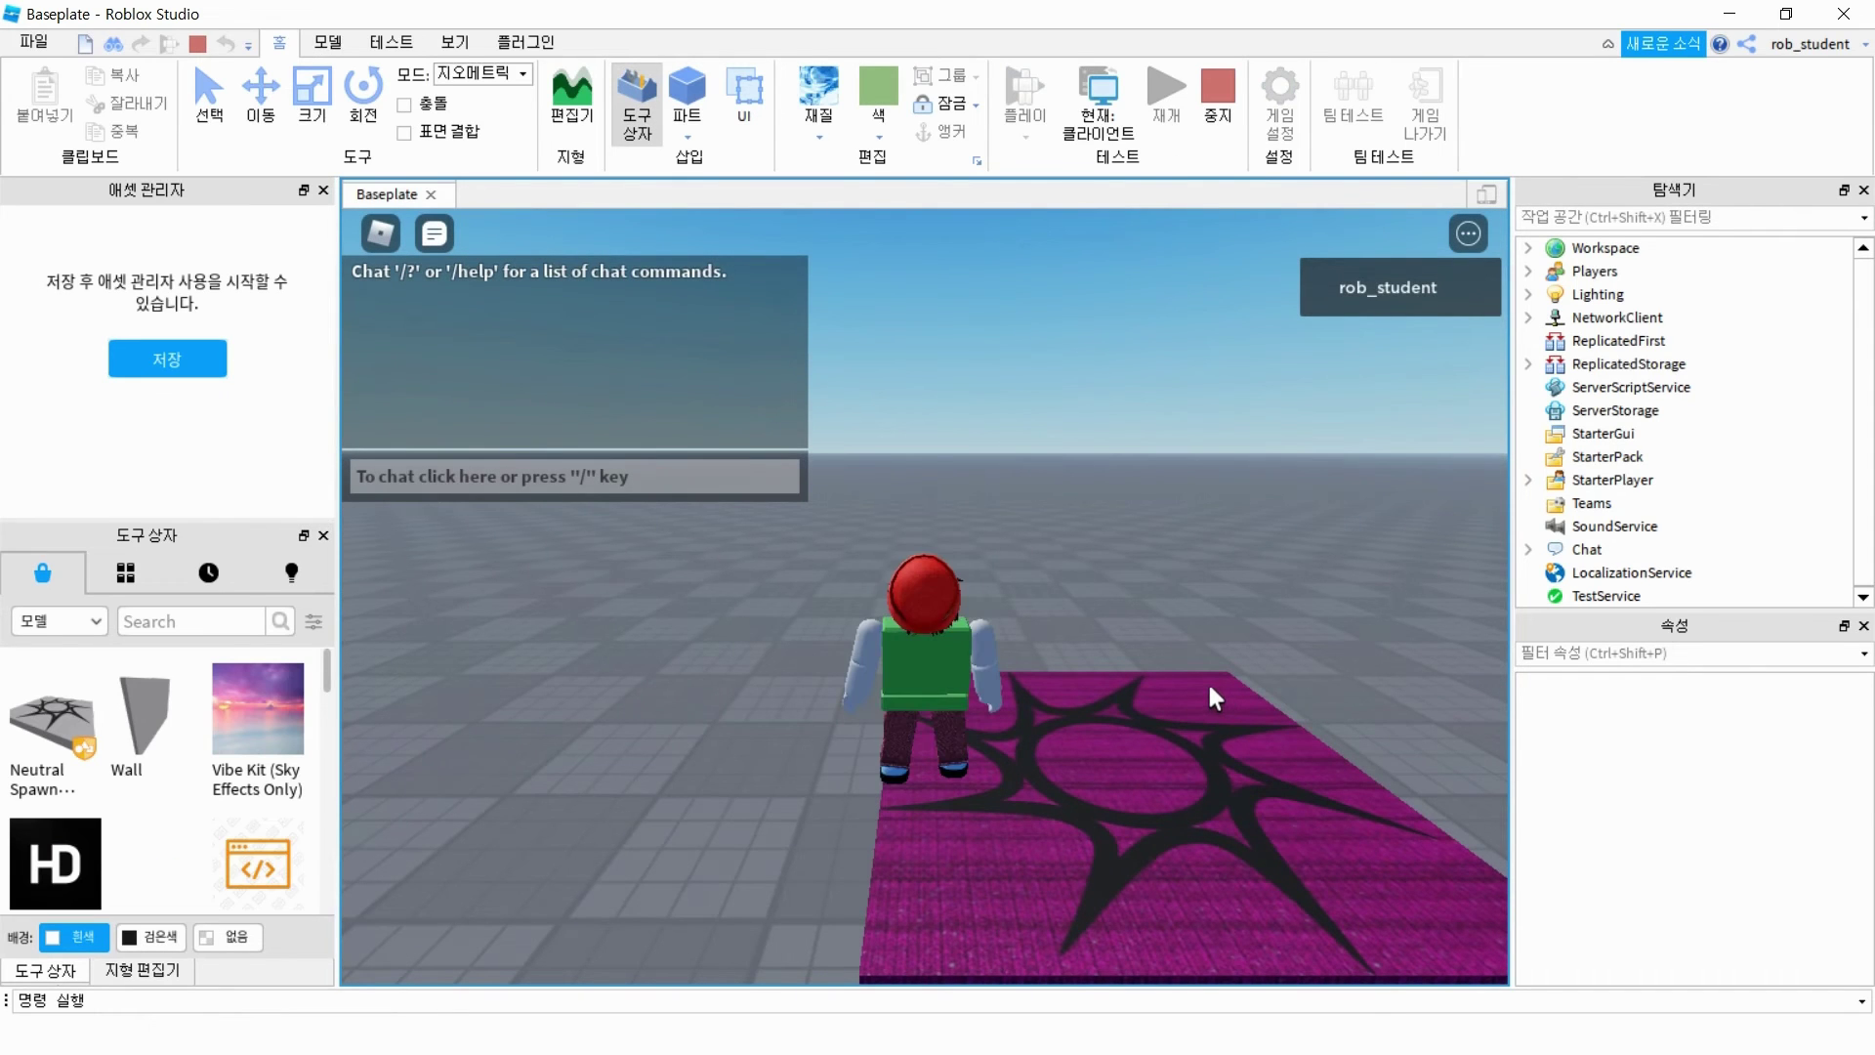
key(d)
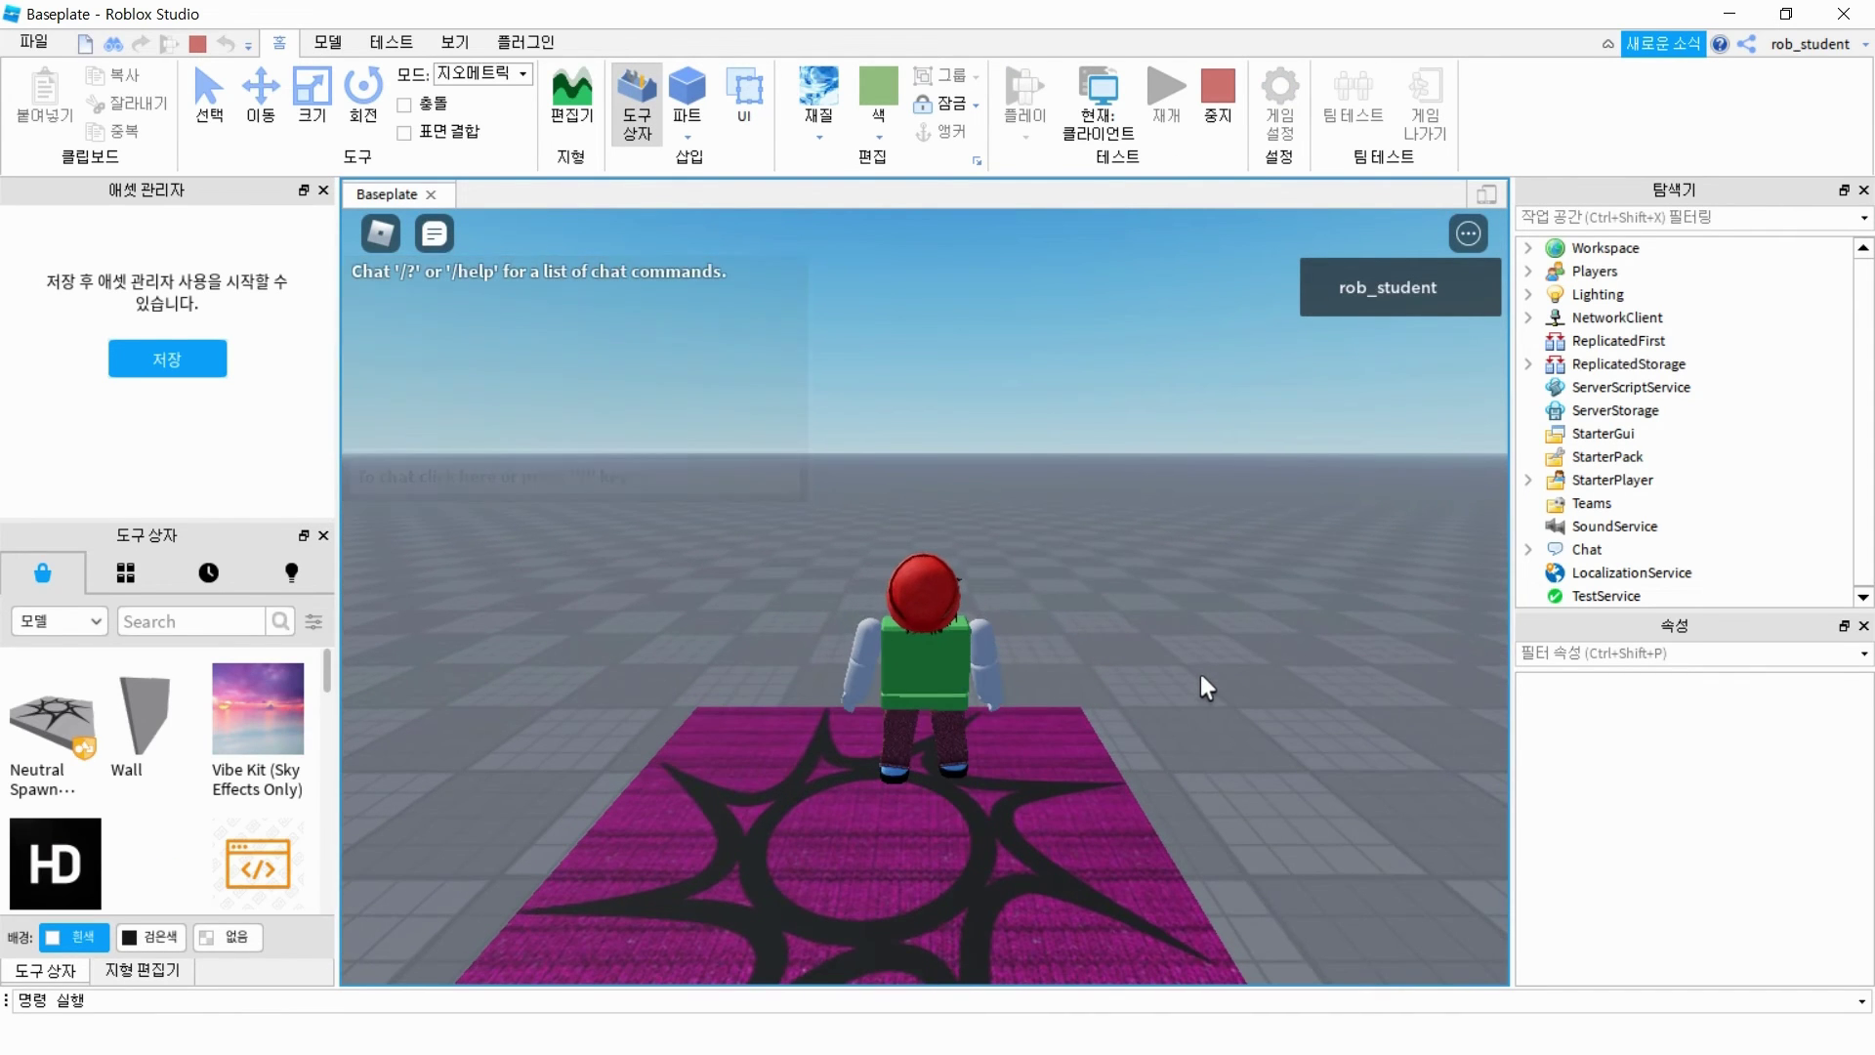
key(s)
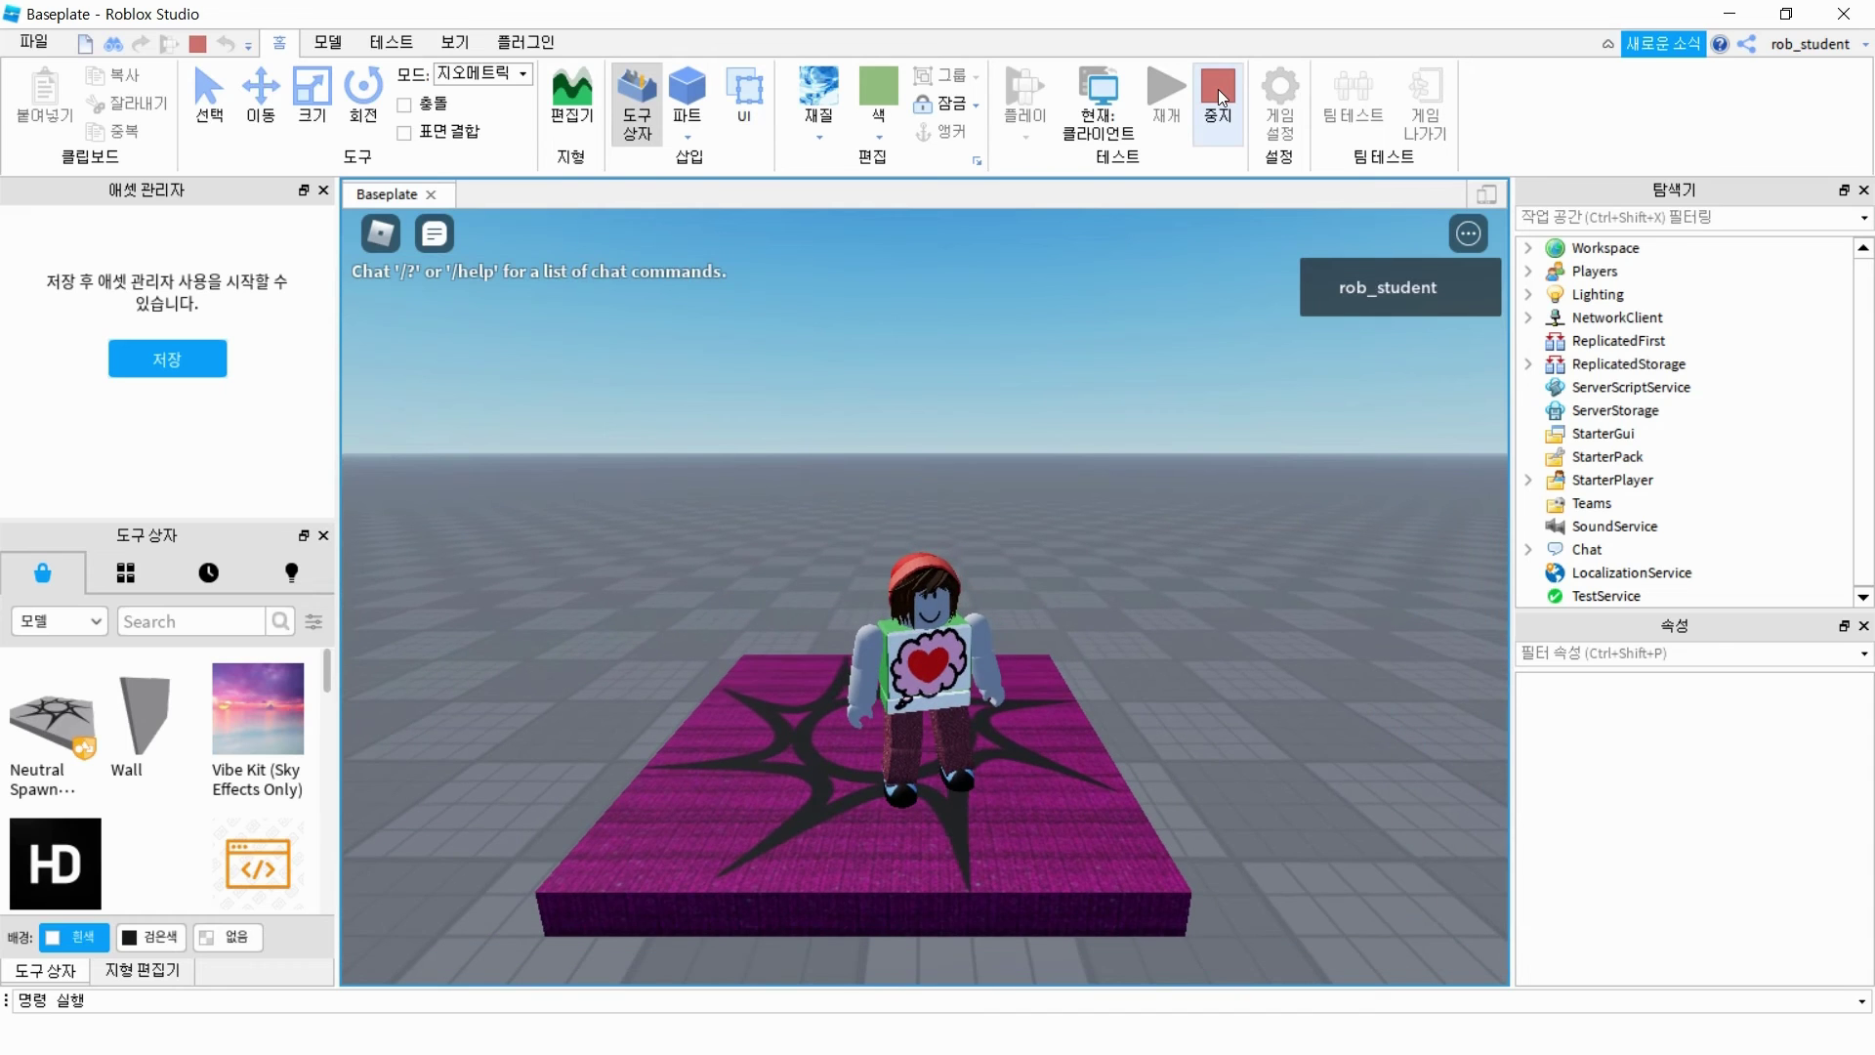
click(1217, 90)
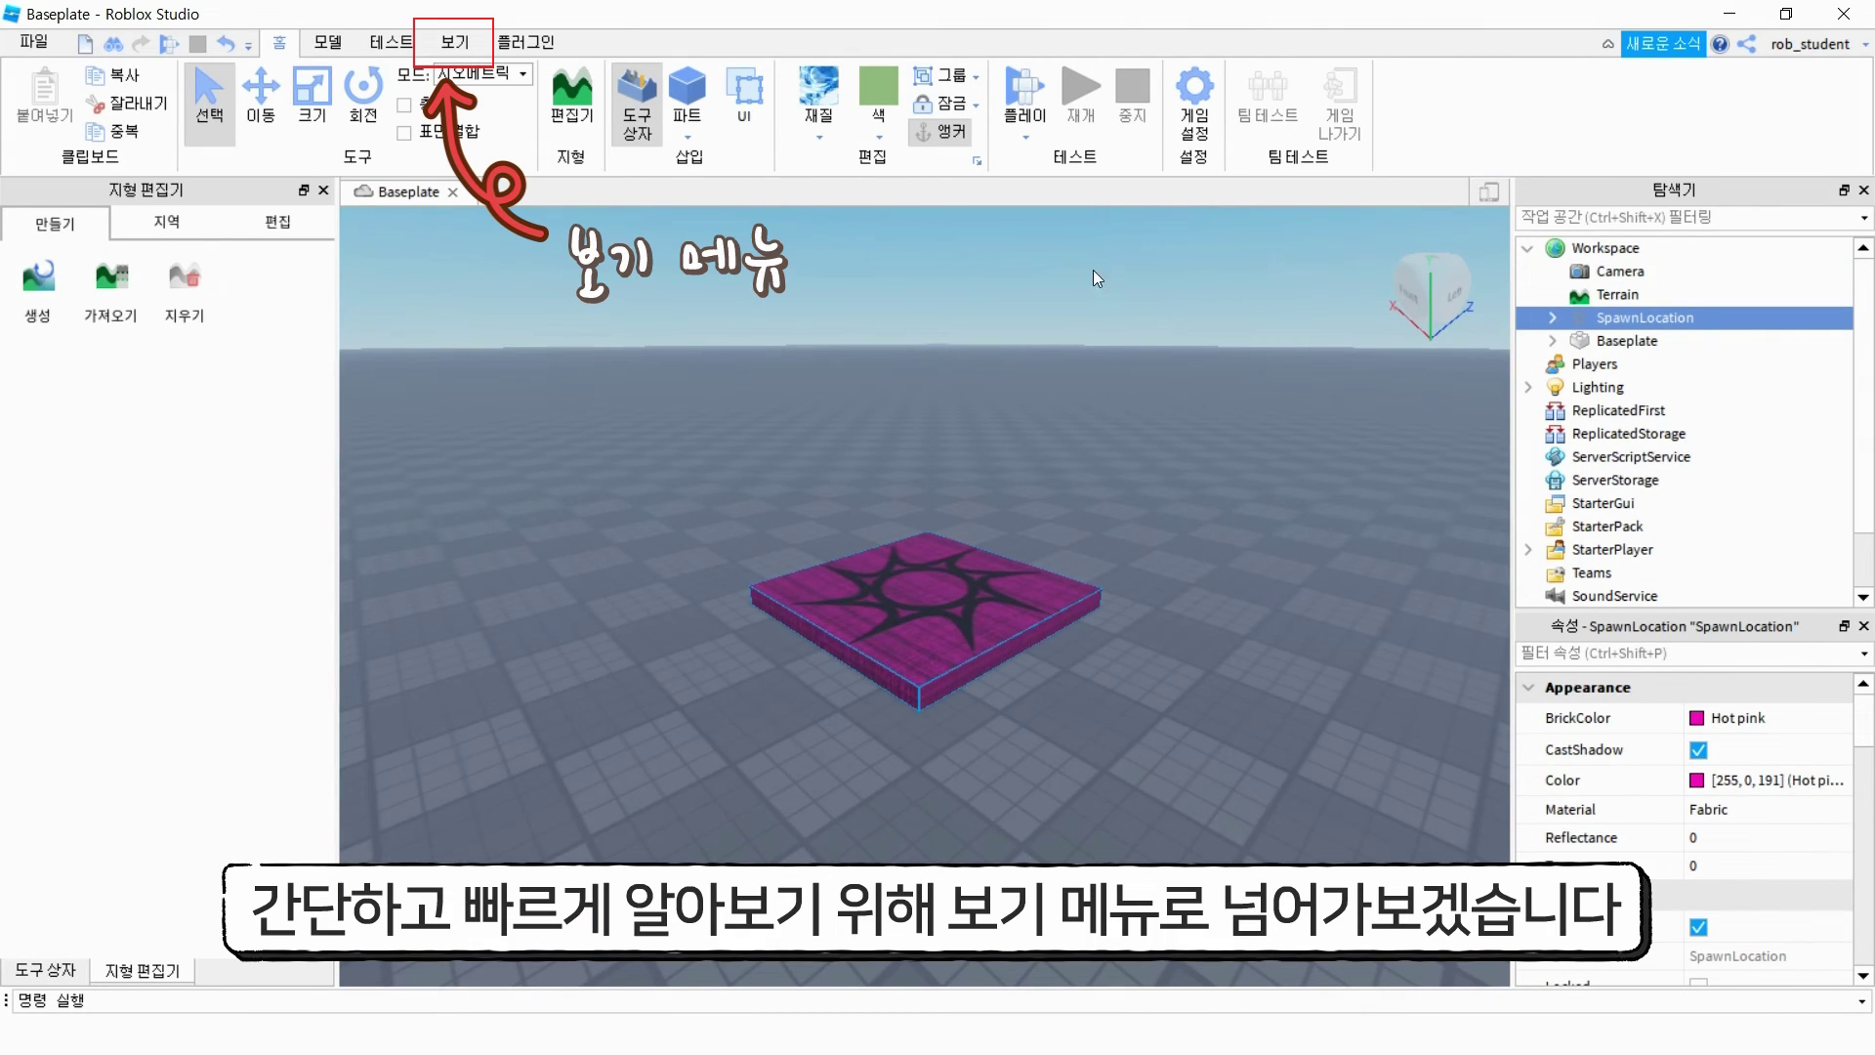
click(454, 41)
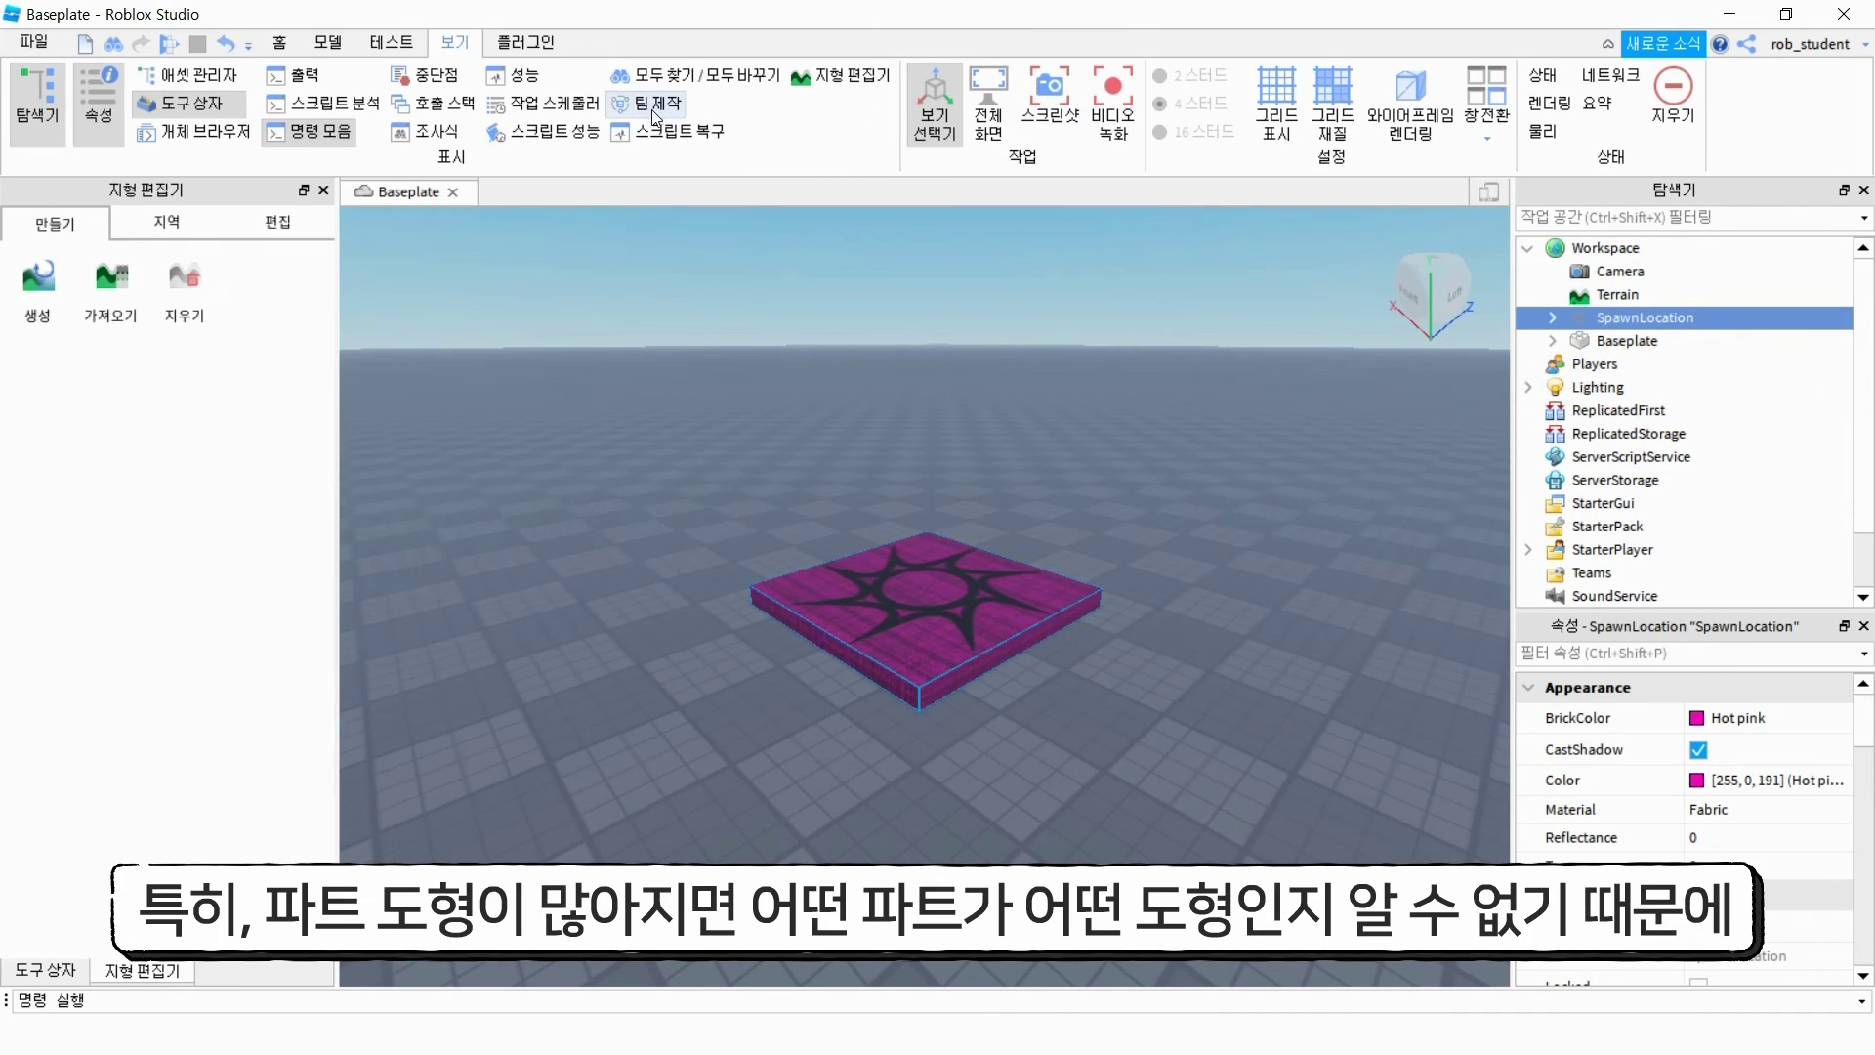
click(279, 43)
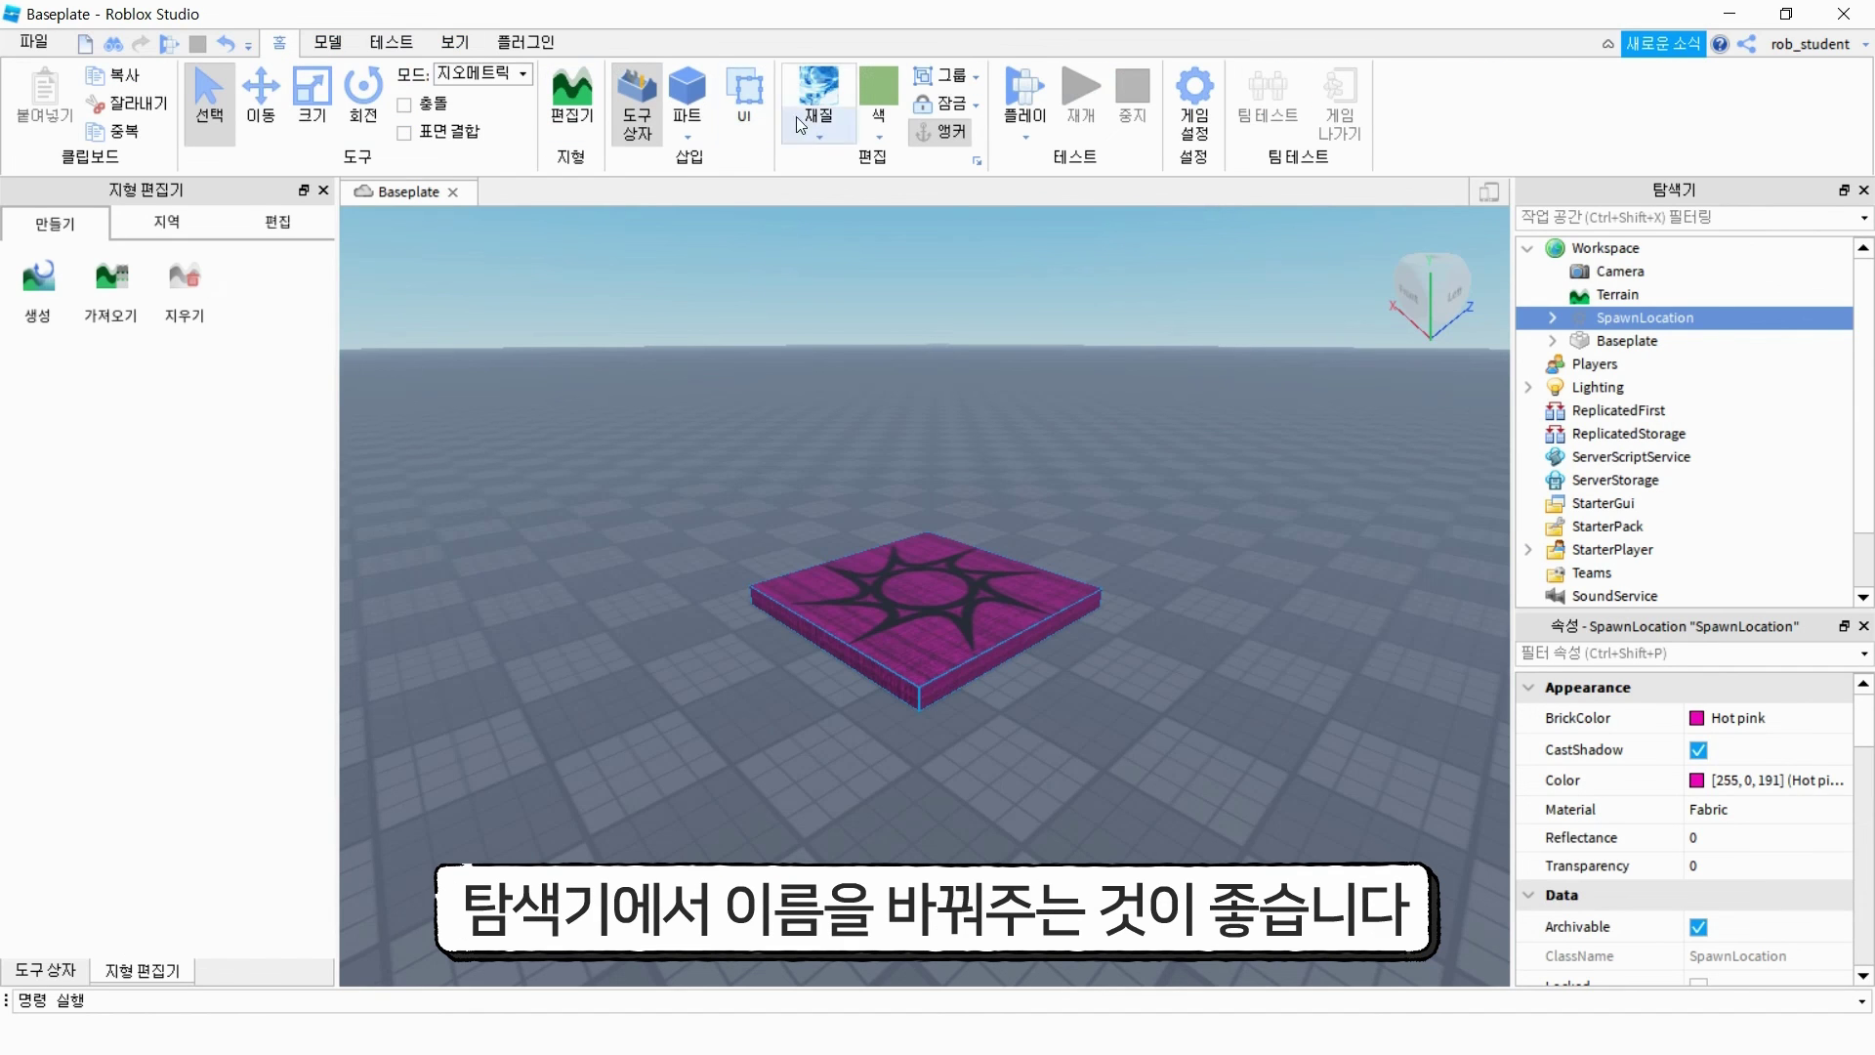
Insert seven block parts stacked on the spawn location and clear the selection
click(689, 135)
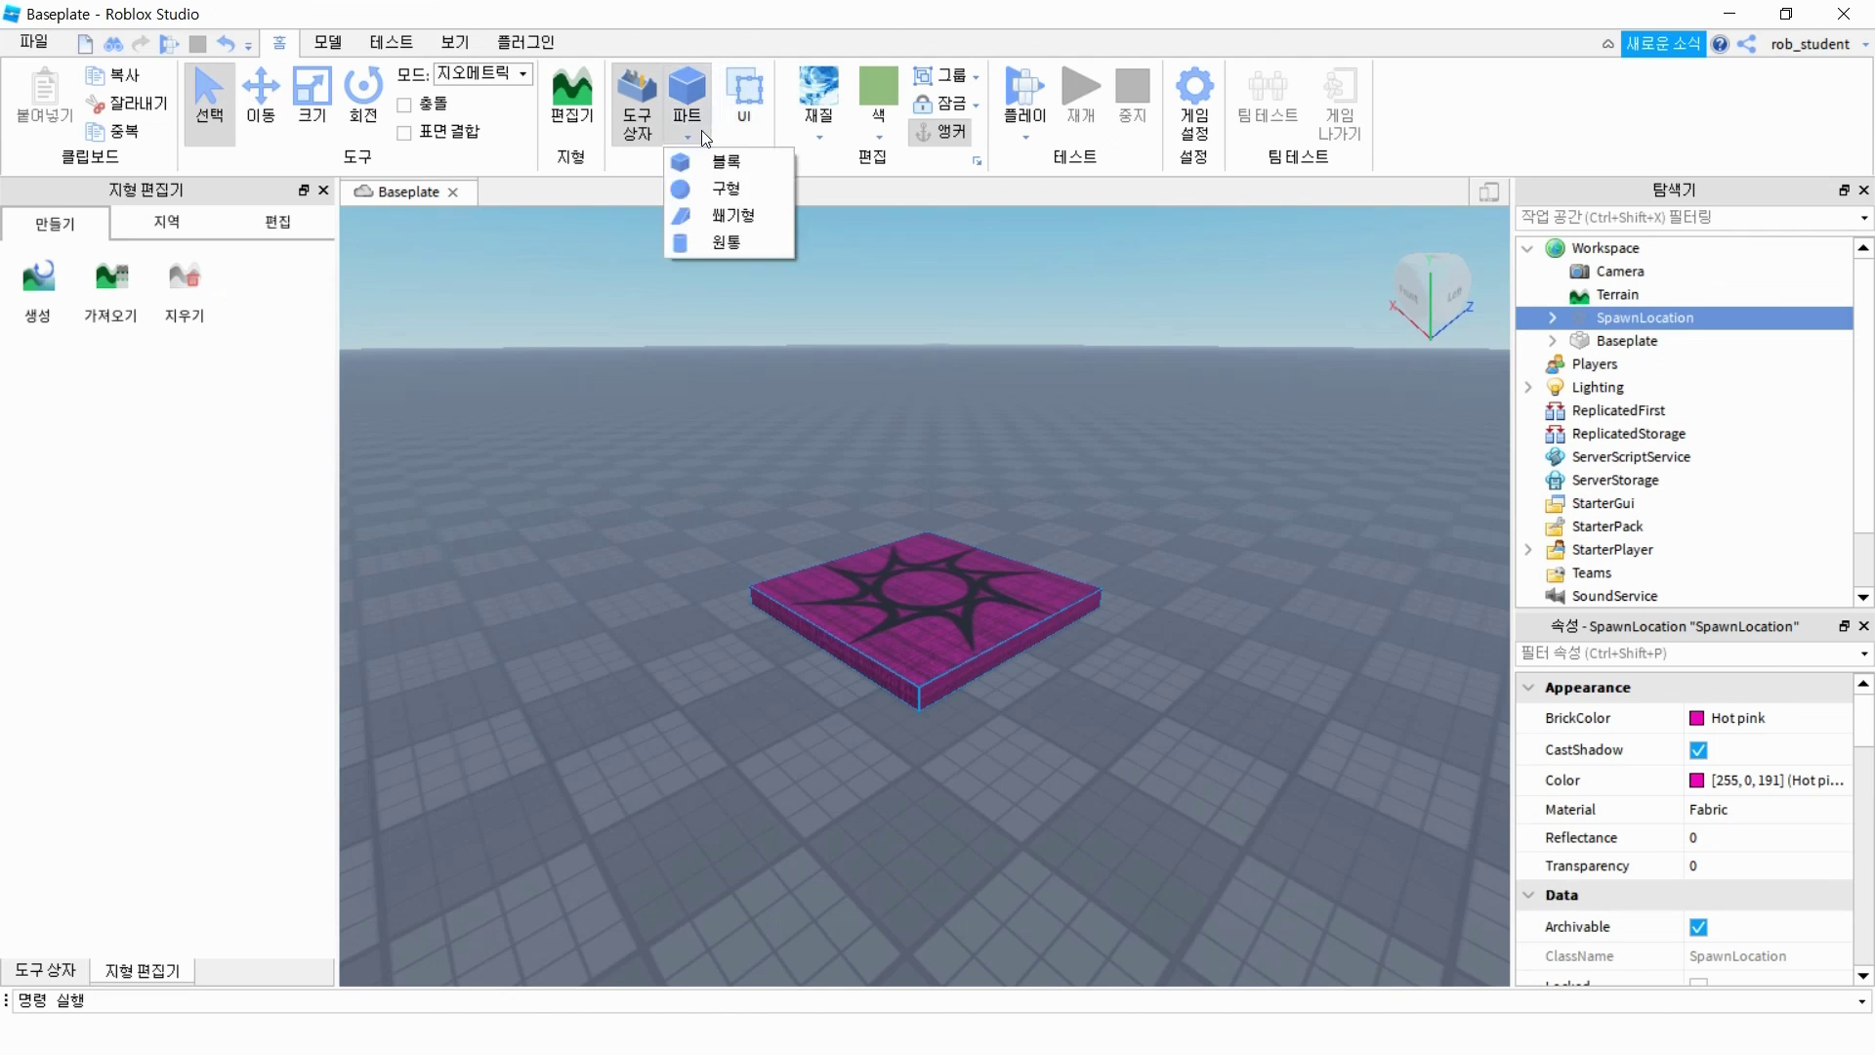
click(727, 166)
click(689, 135)
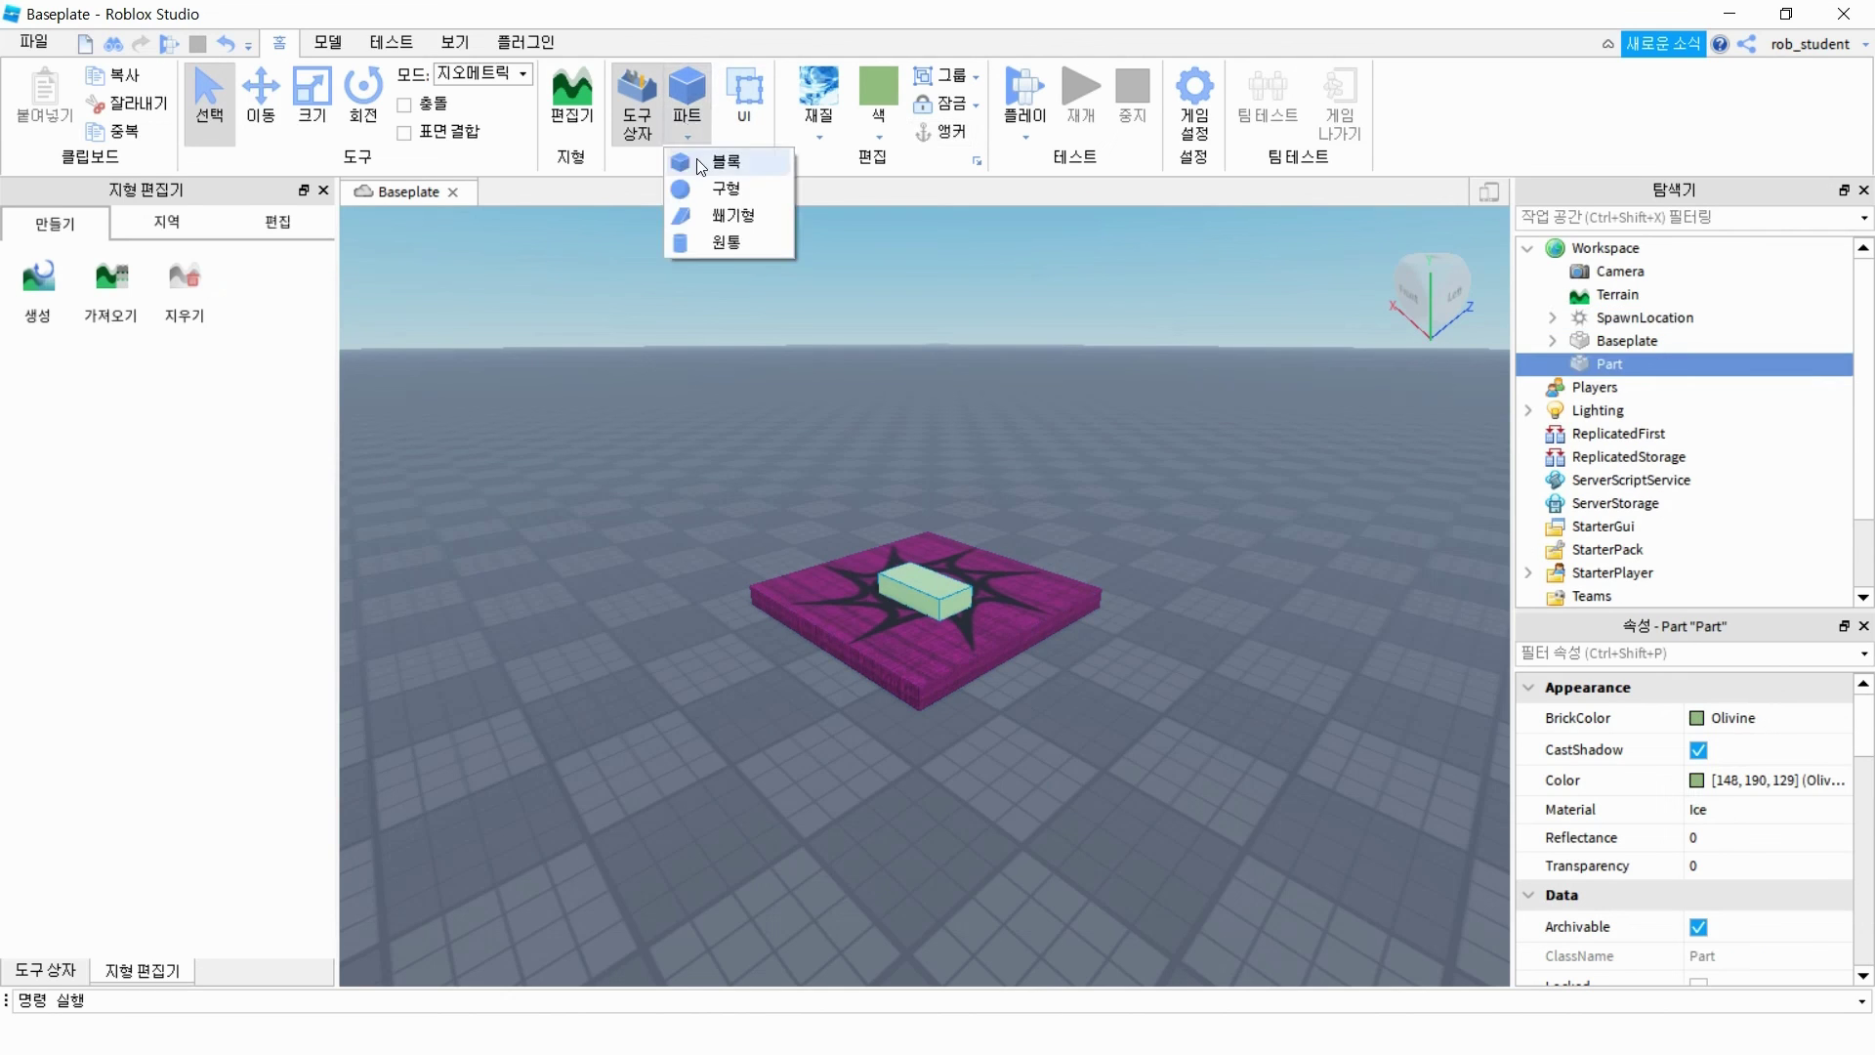
click(726, 161)
click(688, 135)
click(727, 161)
click(696, 132)
click(703, 161)
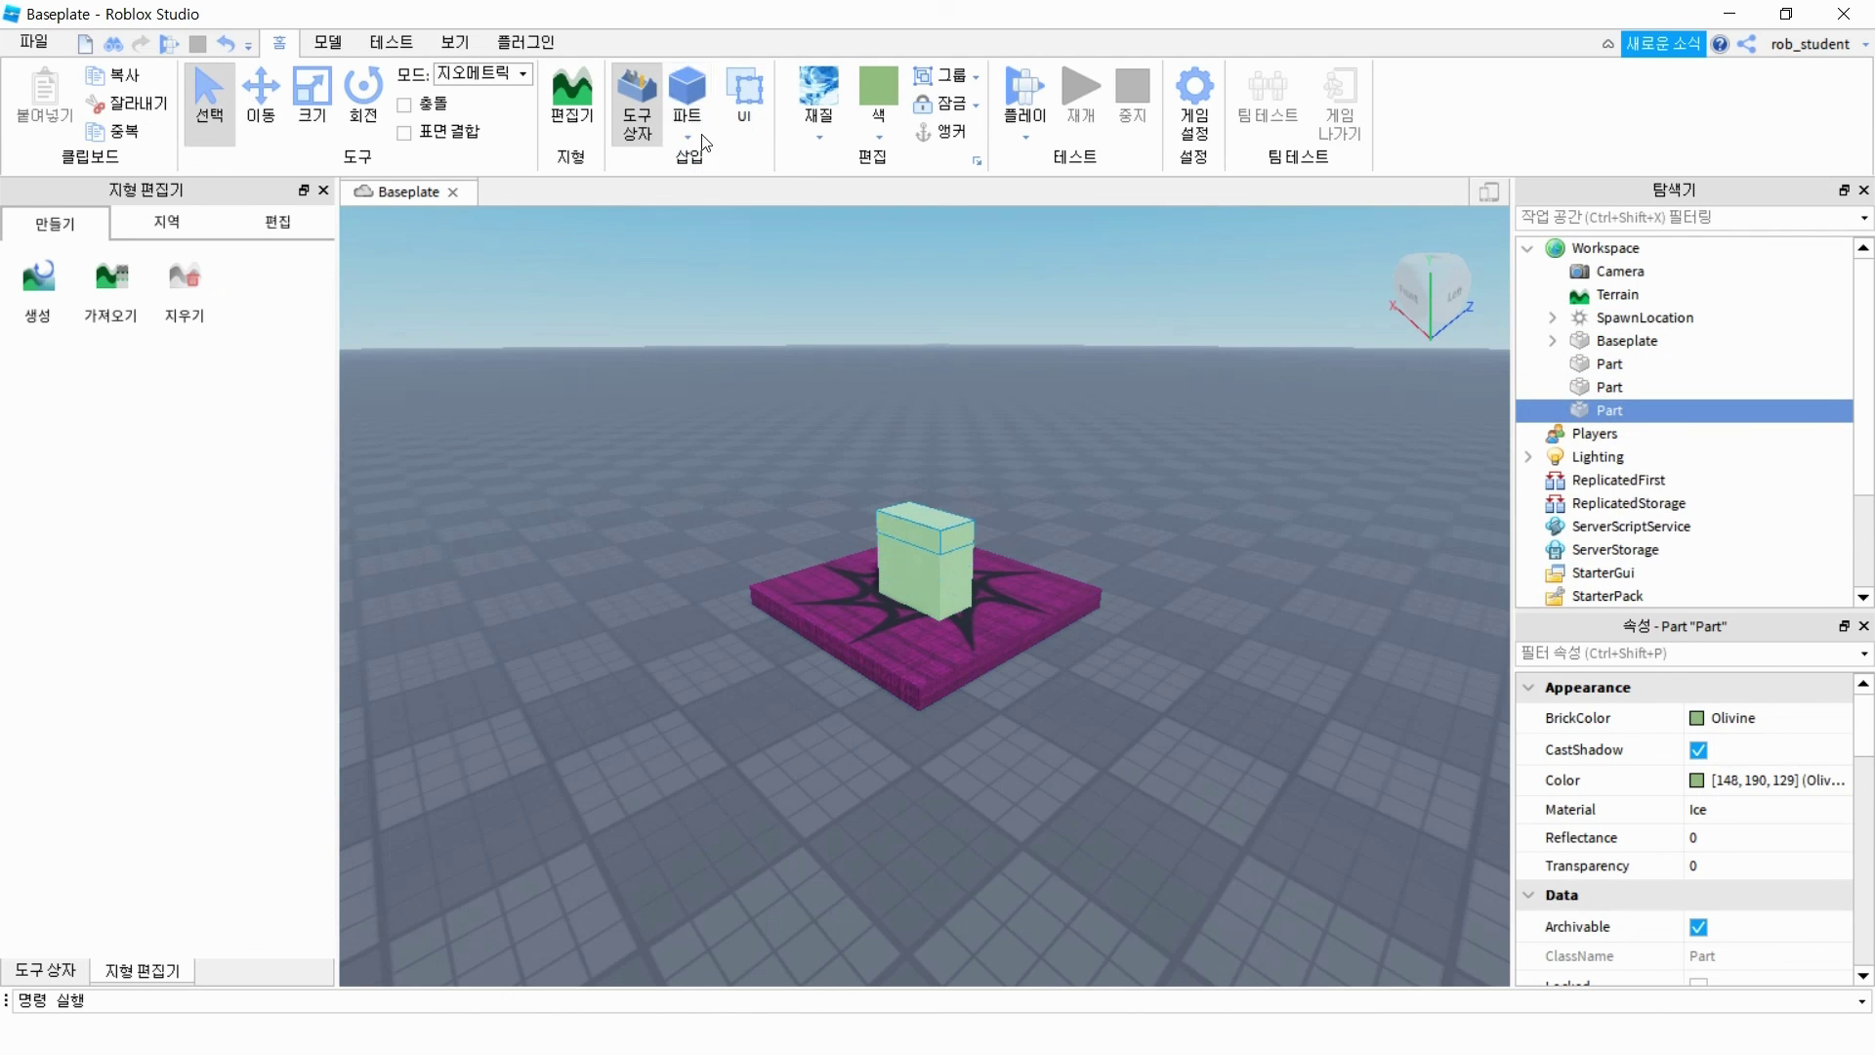
click(688, 135)
click(704, 161)
click(688, 134)
click(689, 135)
click(689, 135)
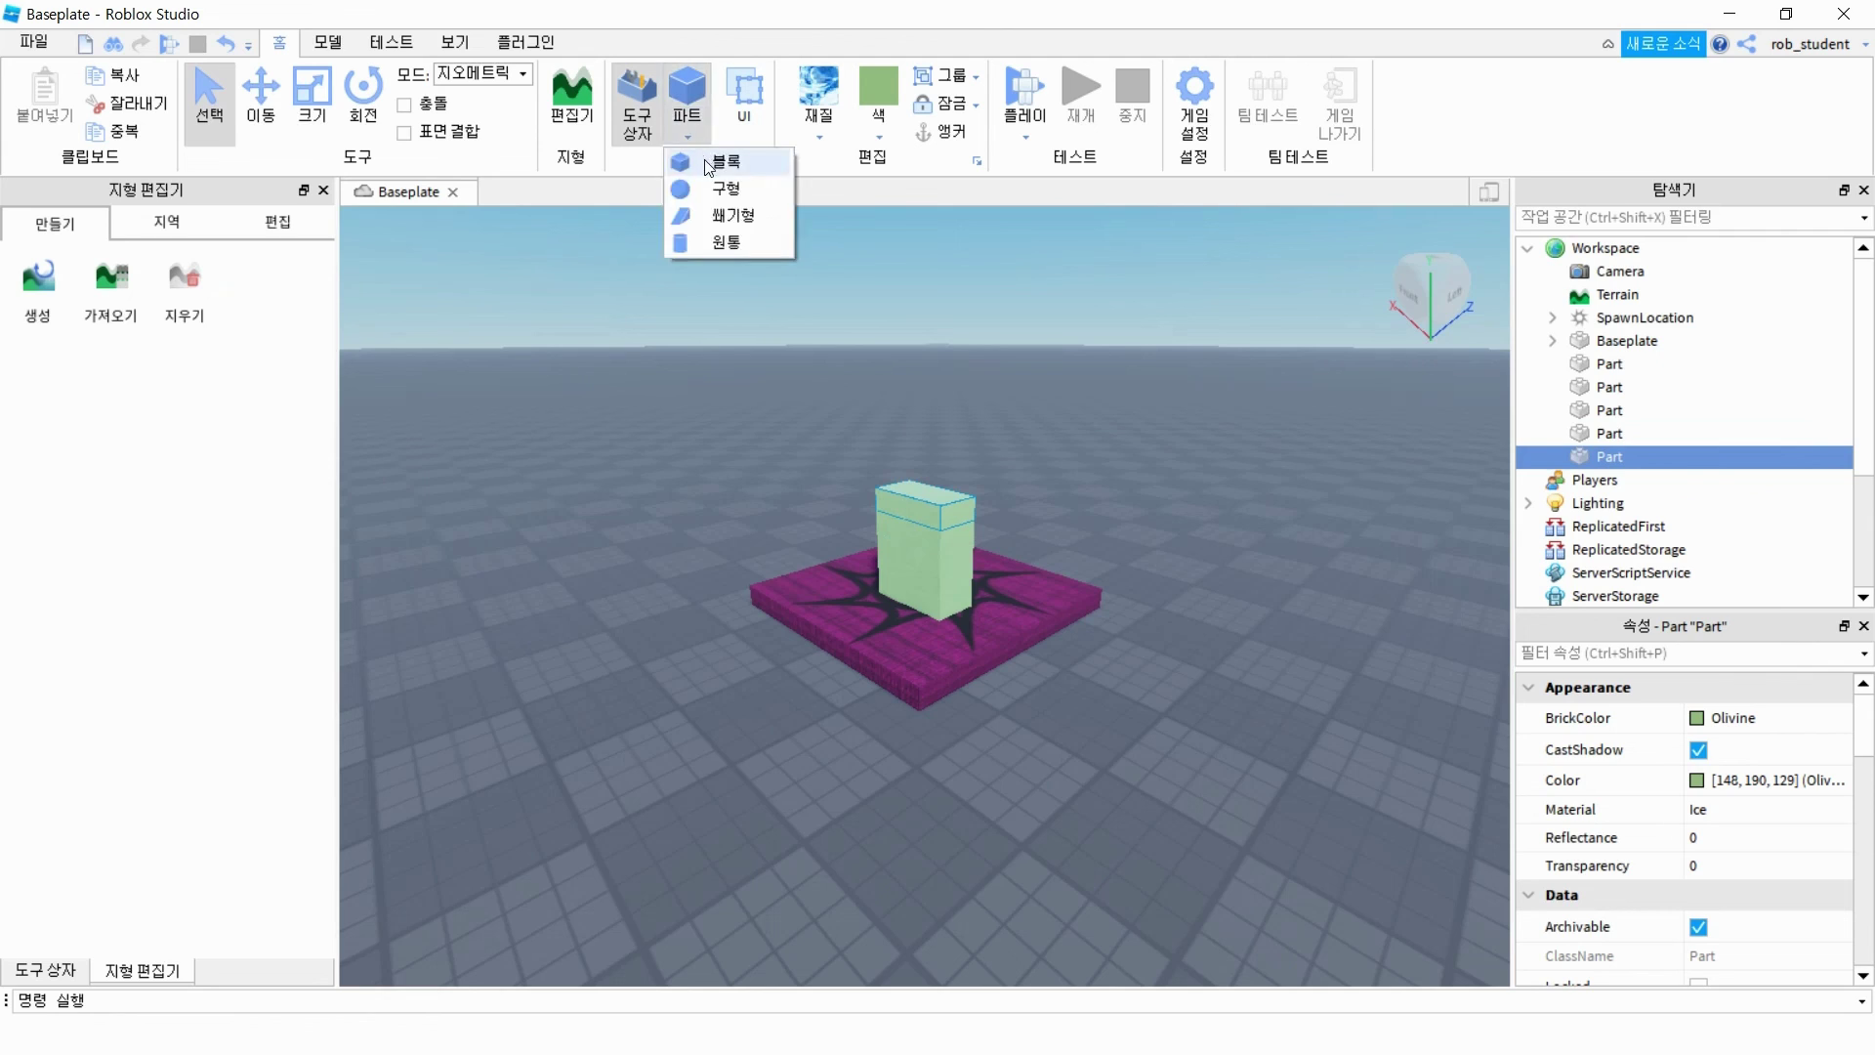
click(717, 159)
click(689, 135)
click(718, 159)
click(794, 373)
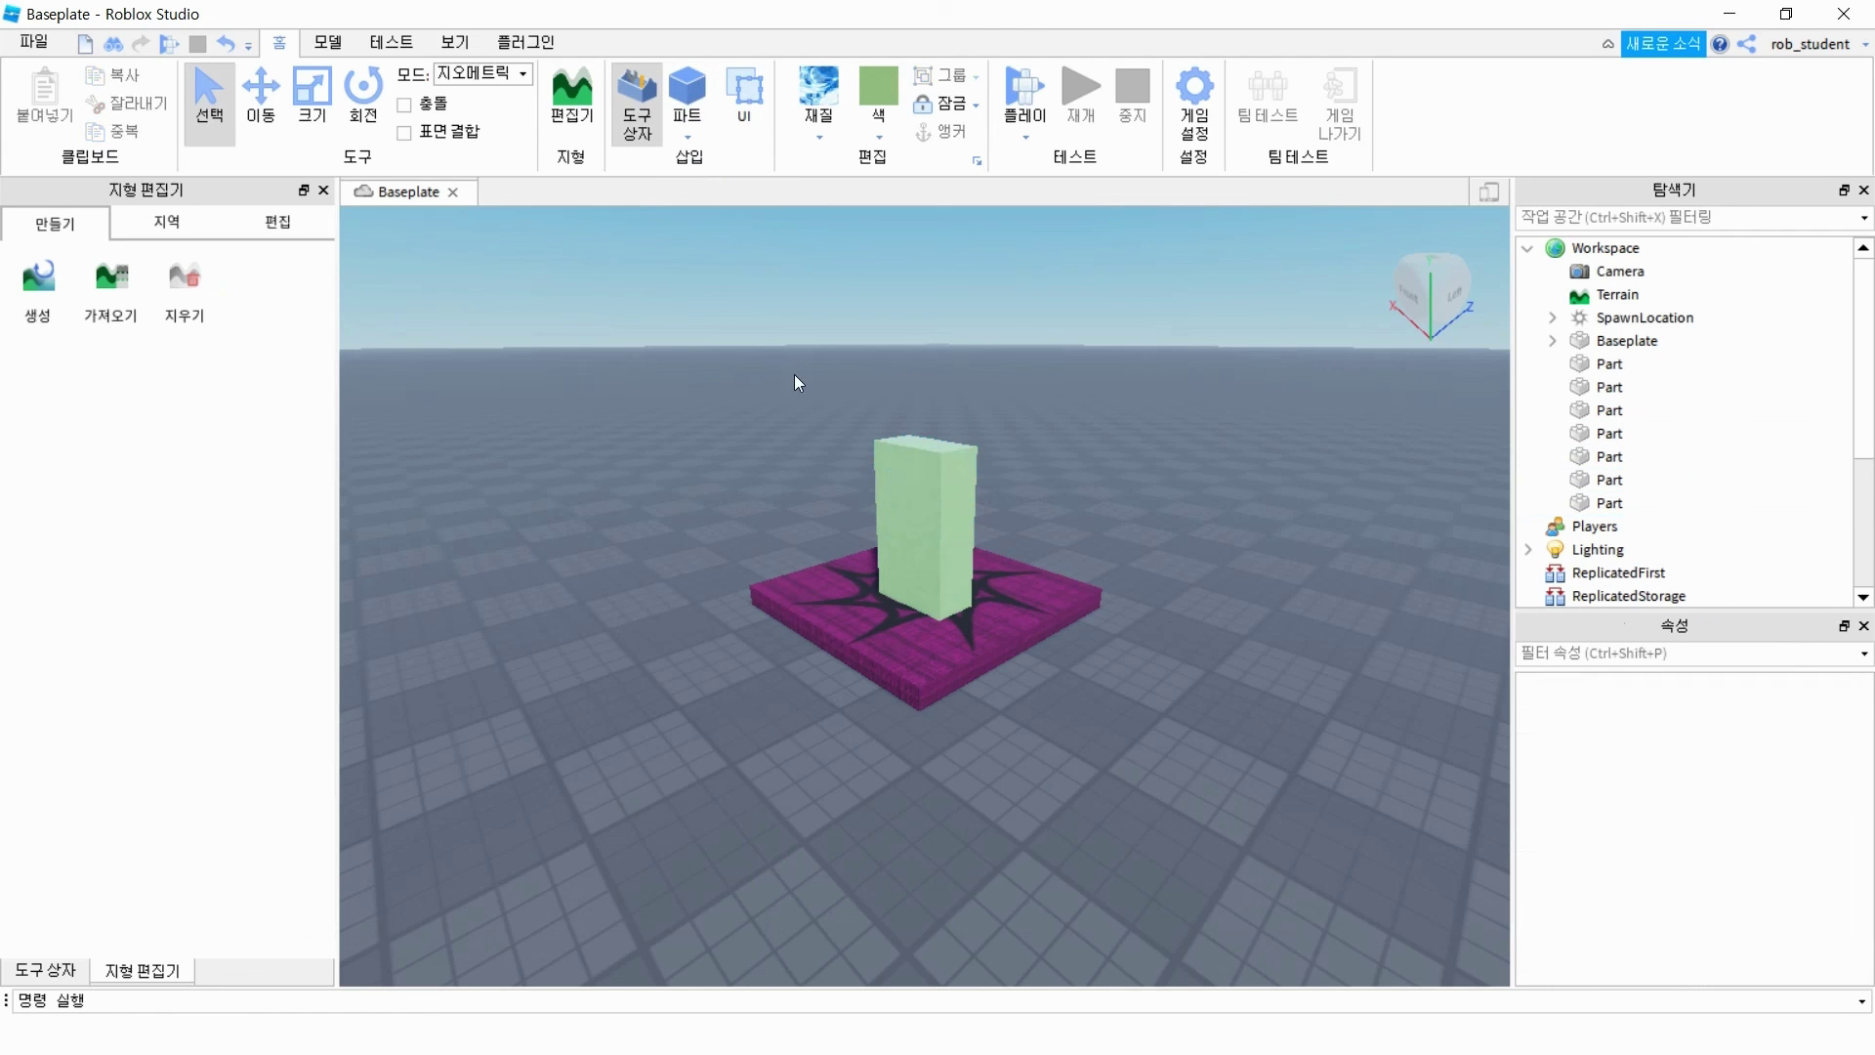